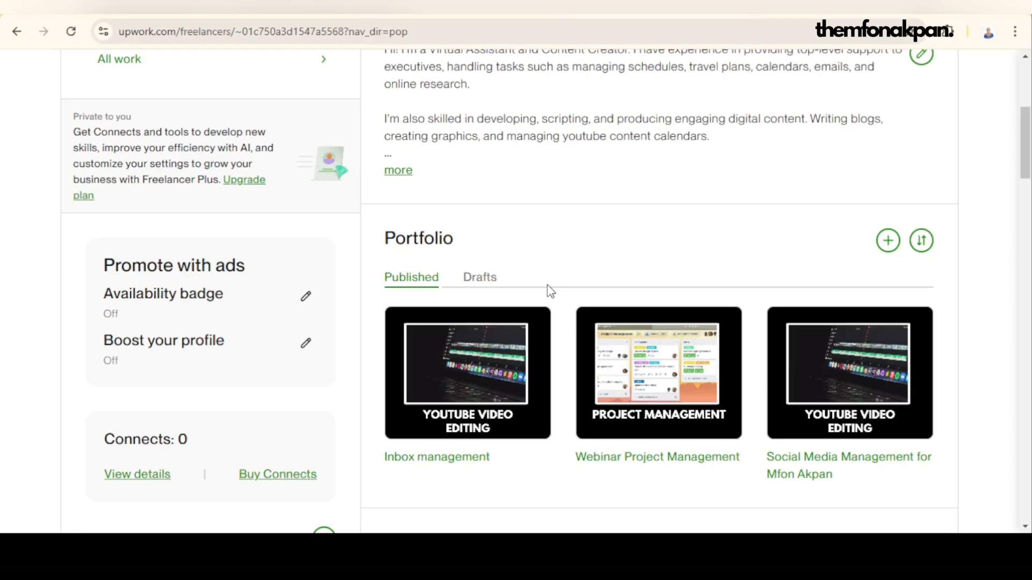
mouse_move(451, 388)
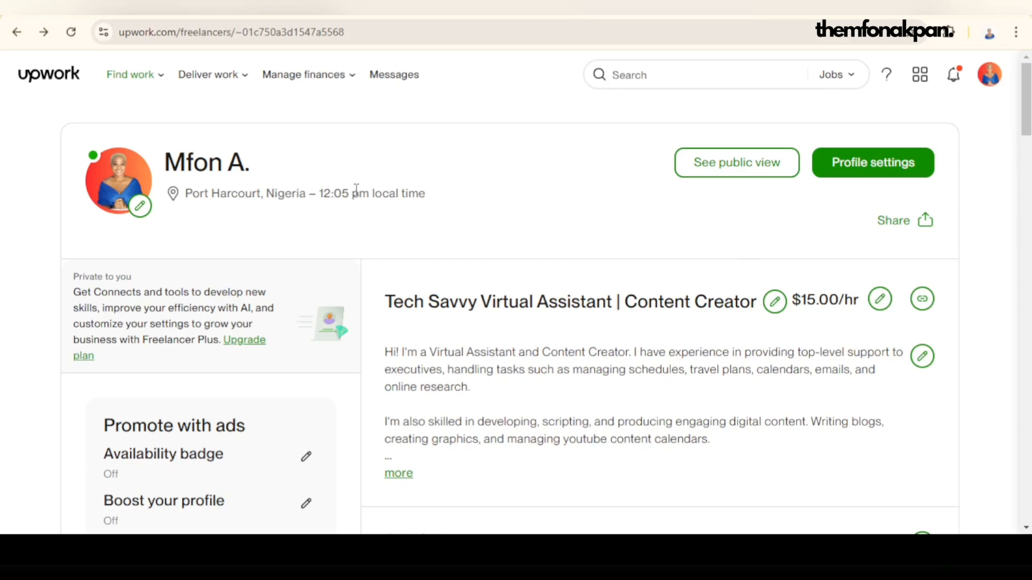
scroll(544, 239, "down", 3)
scroll(545, 239, "down", 15)
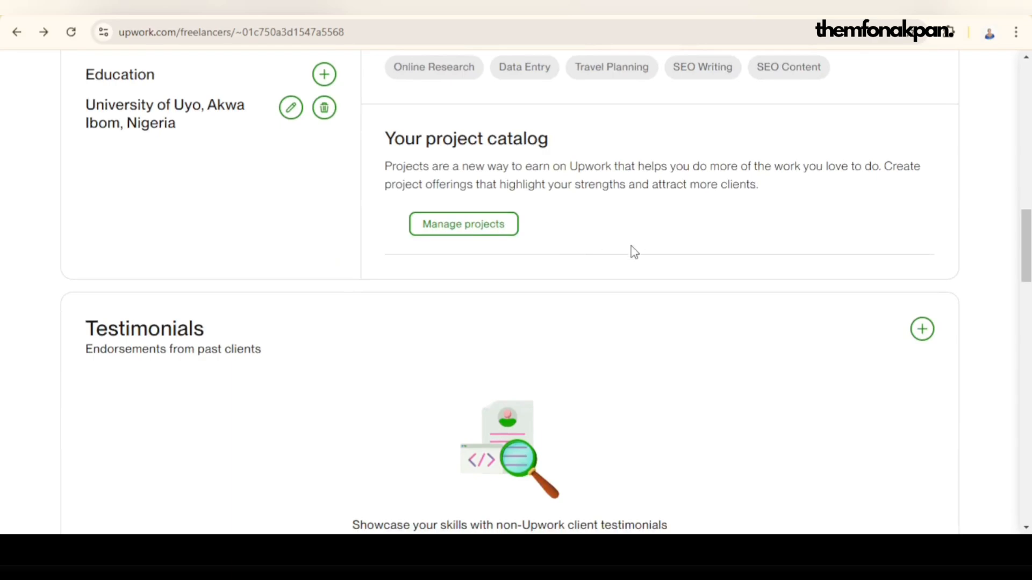
scroll(633, 248, "up", 1)
scroll(634, 253, "up", 20)
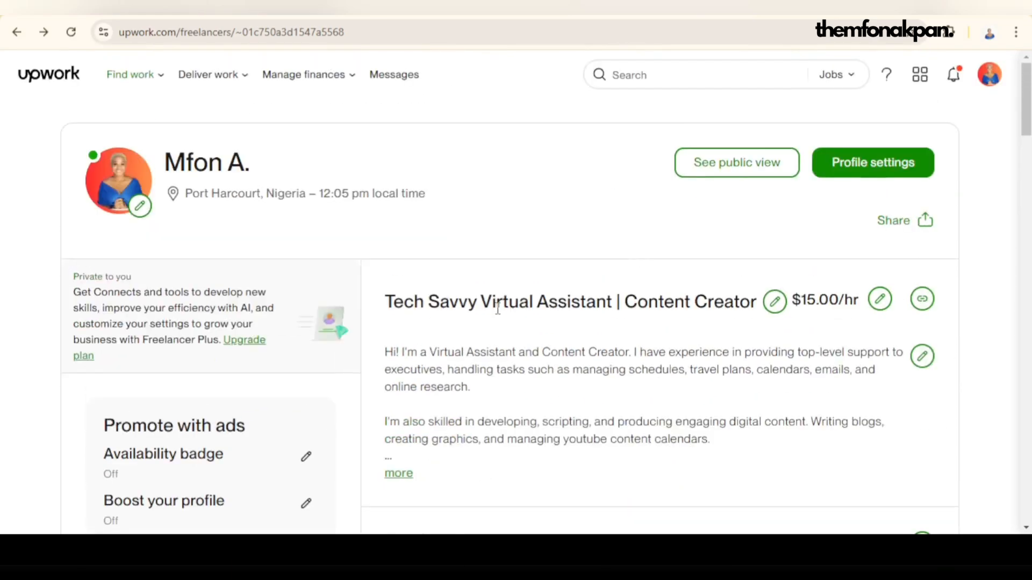
Step: Open the profile settings and set the profile's visibility to Public
left_click(855, 164)
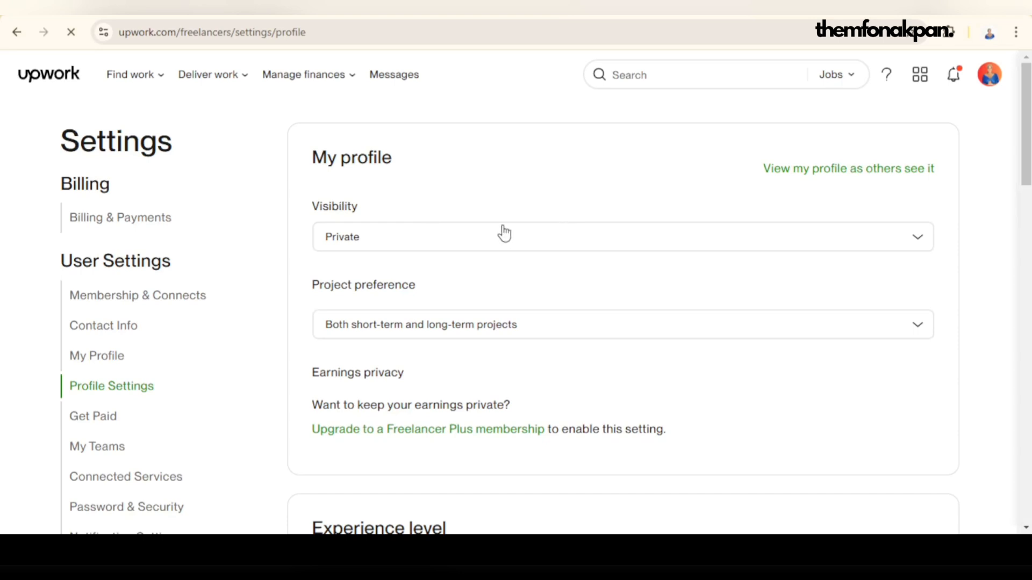
left_click(368, 240)
left_click(392, 272)
left_click(410, 240)
left_click(380, 272)
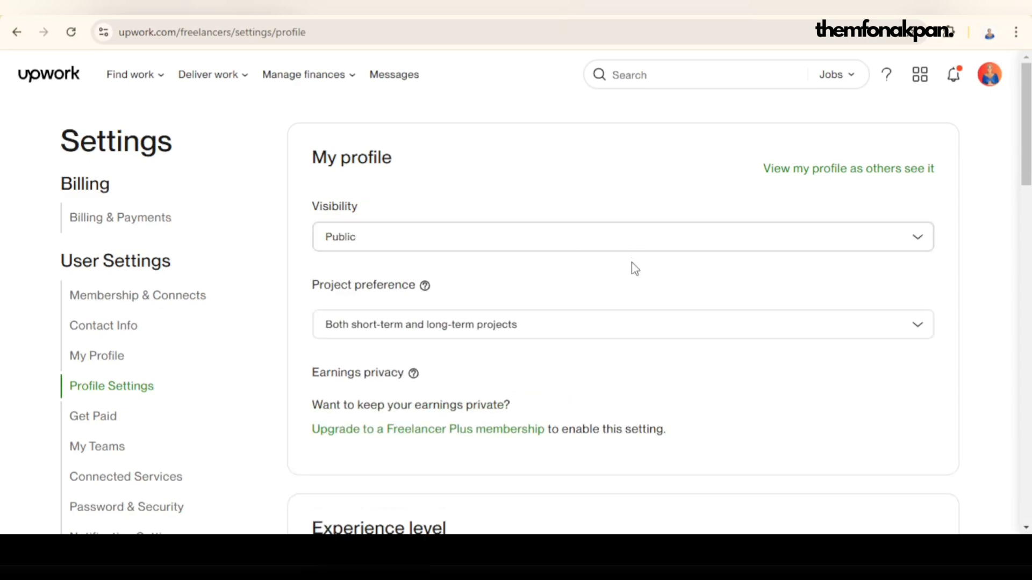
Step: Start adding a new specialized profile from the profile settings
scroll(632, 269, "down", 2)
scroll(627, 269, "down", 4)
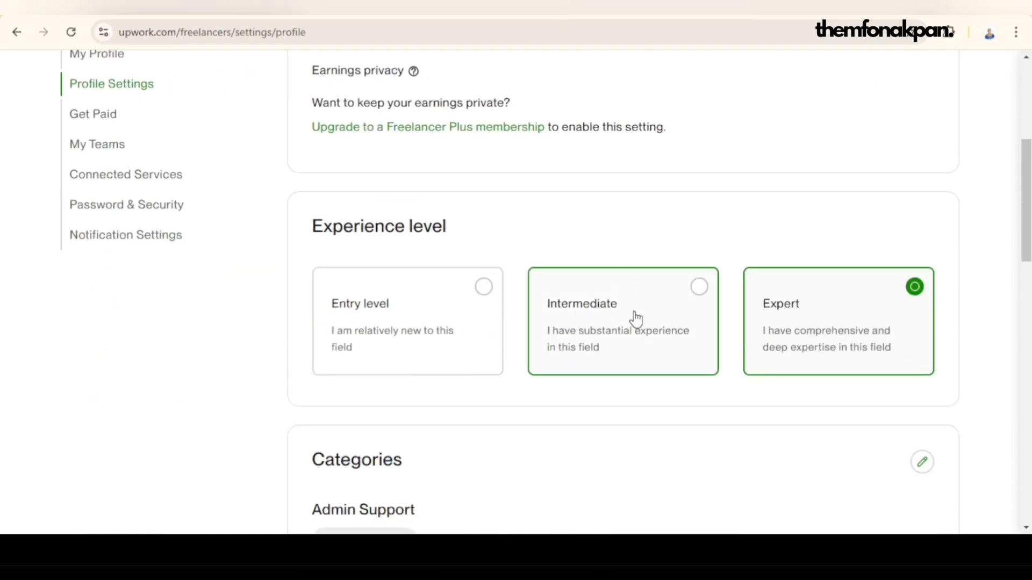
scroll(636, 319, "down", 8)
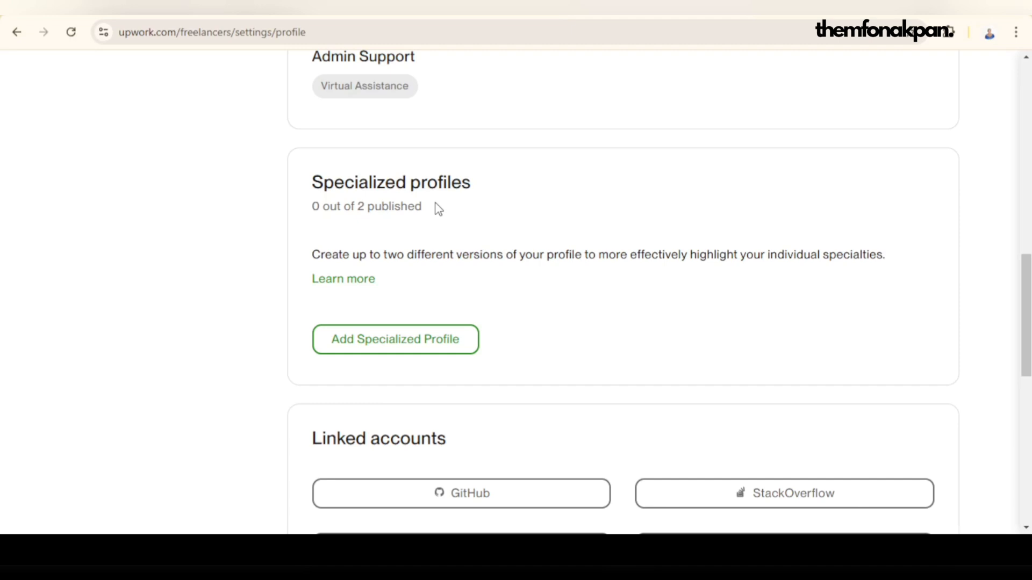
left_click(394, 349)
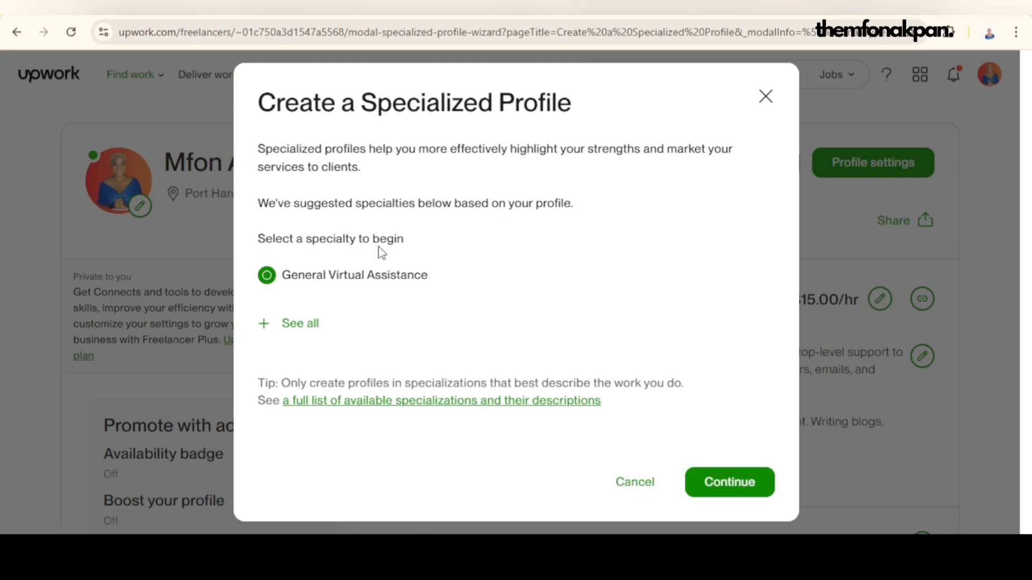
Step: Show all specialties instead of only the suggested one and browse the full specialty list
left_click(301, 323)
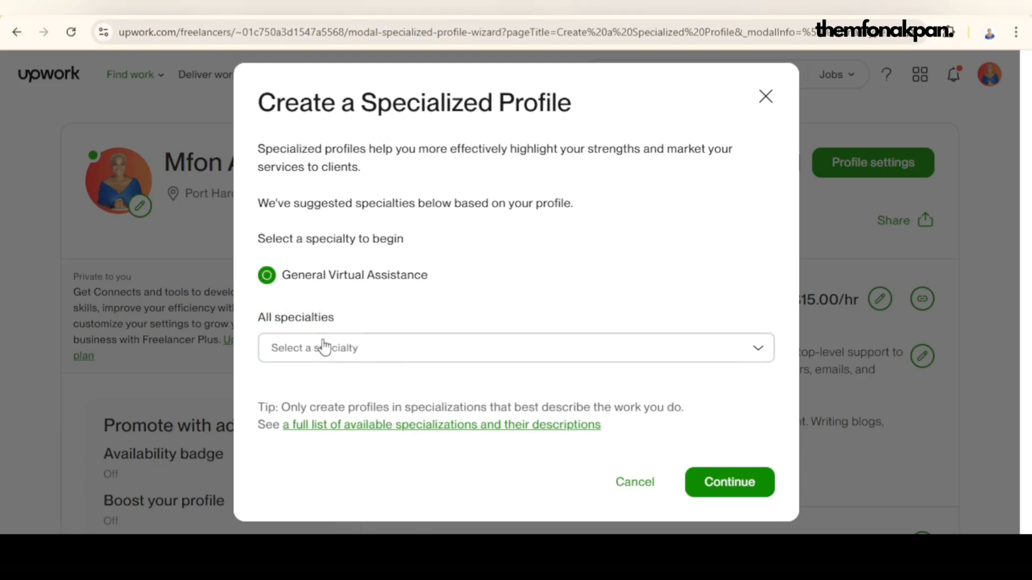
left_click(443, 354)
left_click(443, 350)
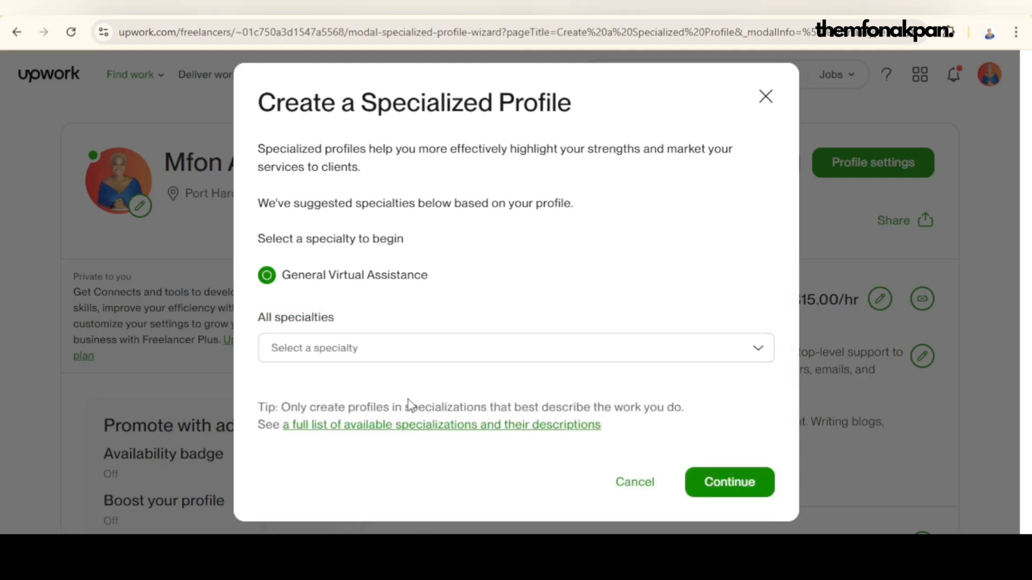
left_click(433, 351)
scroll(428, 457, "down", 3)
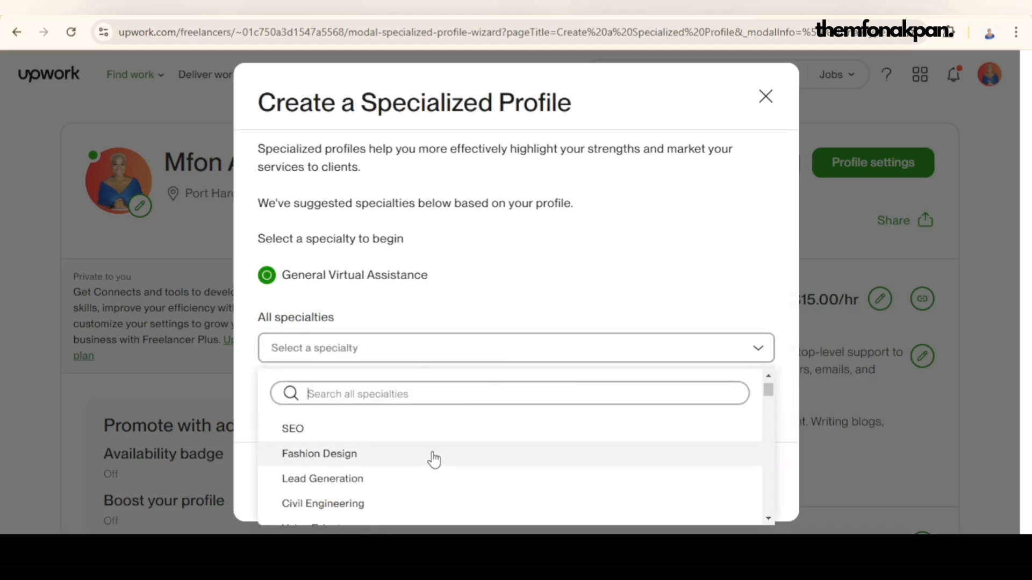
scroll(428, 456, "up", 3)
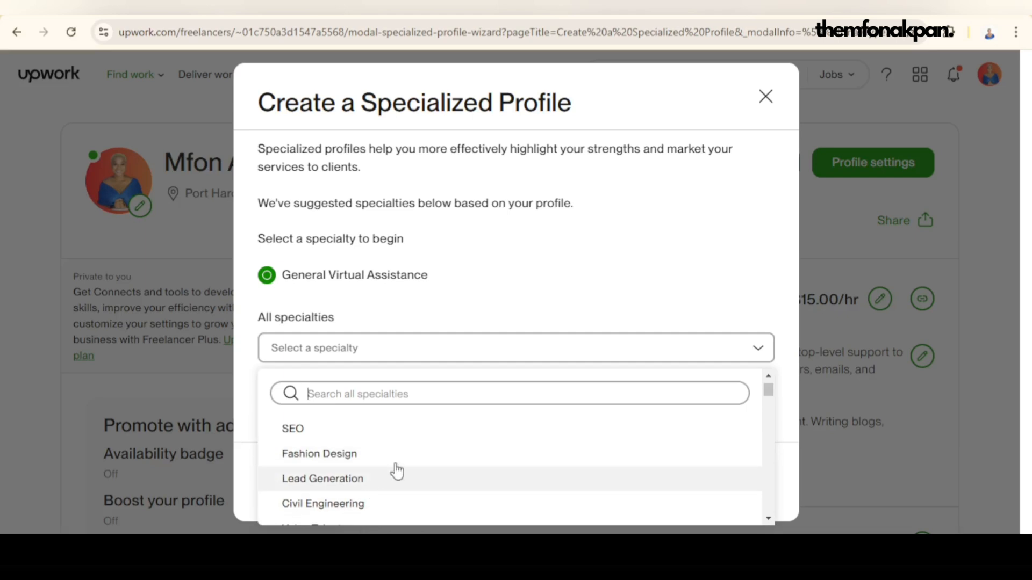
scroll(410, 438, "up", 2)
scroll(408, 464, "down", 3)
scroll(409, 461, "down", 5)
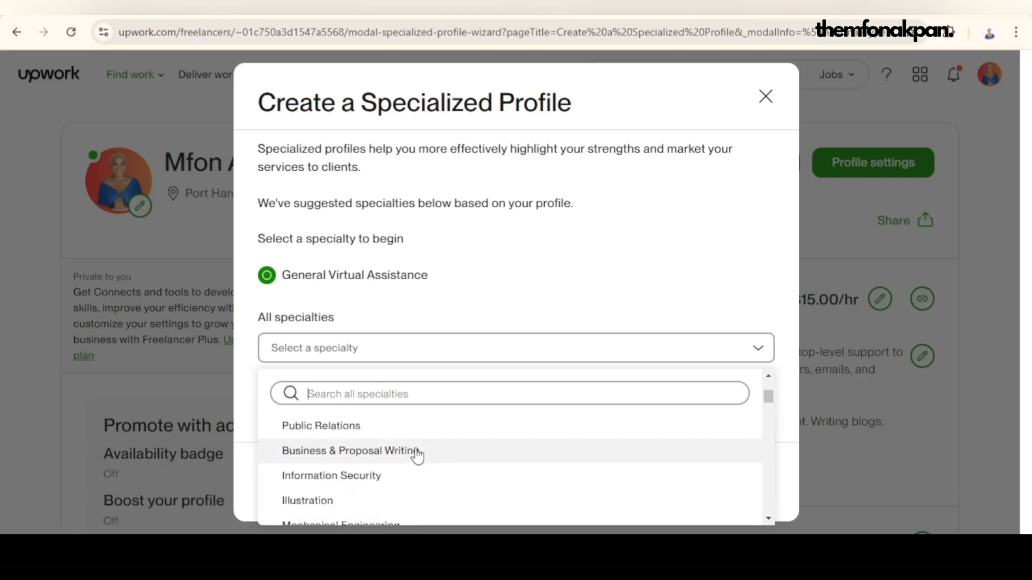
Step: Search the specialties for "social me", choose Social Media Strategy and continue to the skills selection
scroll(417, 456, "up", 5)
left_click(379, 394)
type("soc")
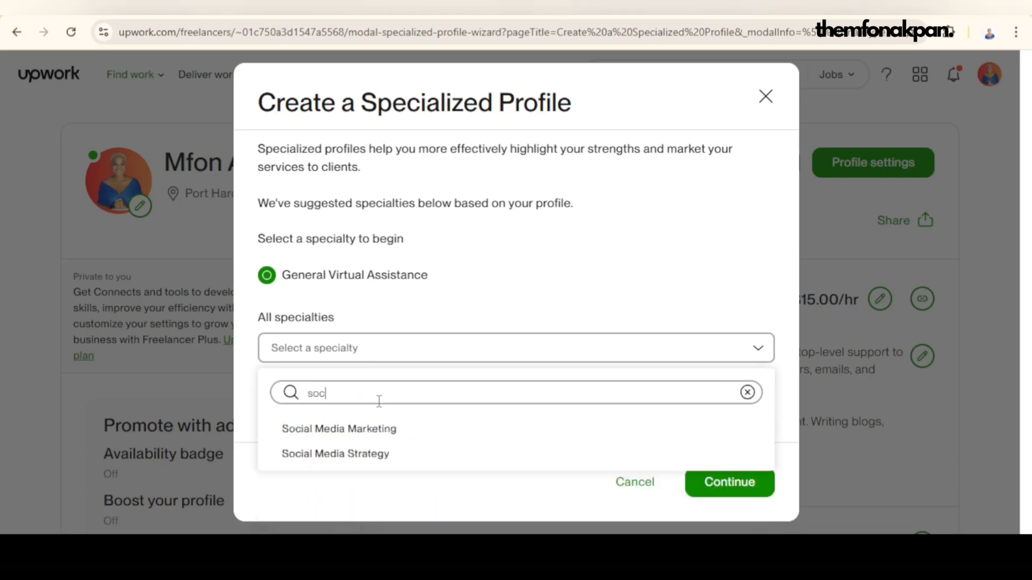
type("ial media")
left_click(385, 455)
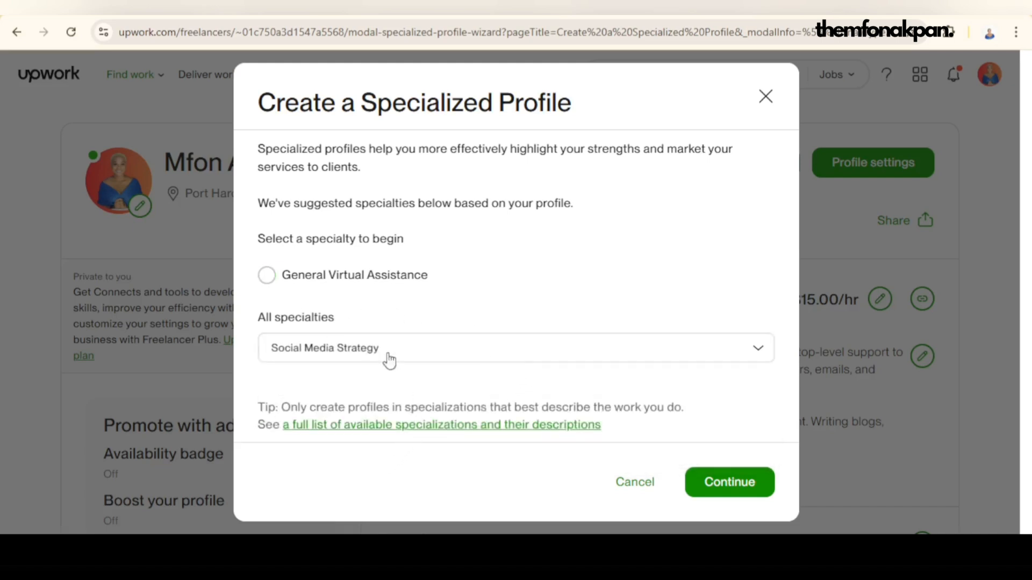
left_click(740, 482)
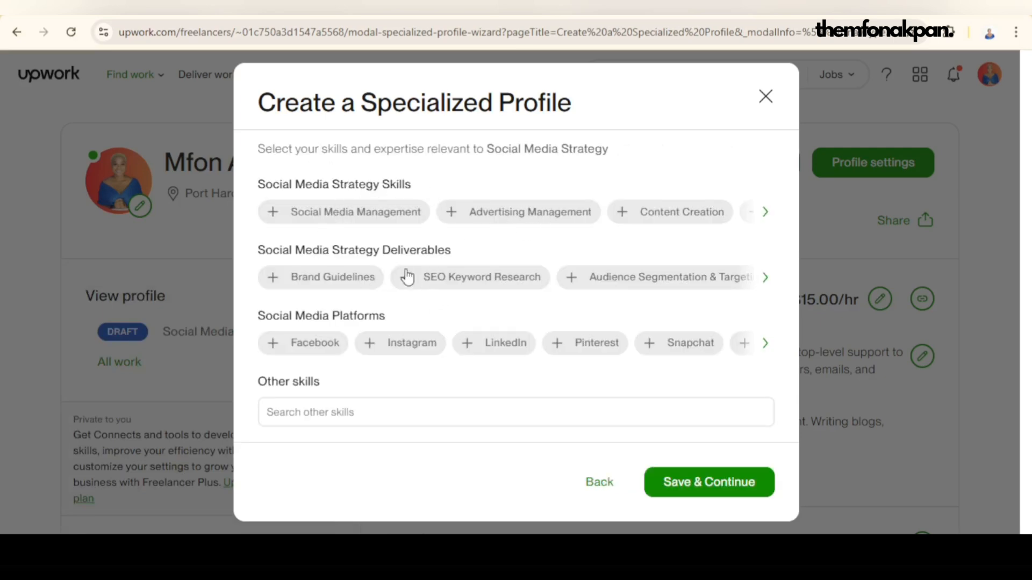
Step: Add the strategy skills Social Media Management, Advertising Management, Content Creation, Content Management, Content Marketing Strategy and Social Media Marketing
left_click(308, 215)
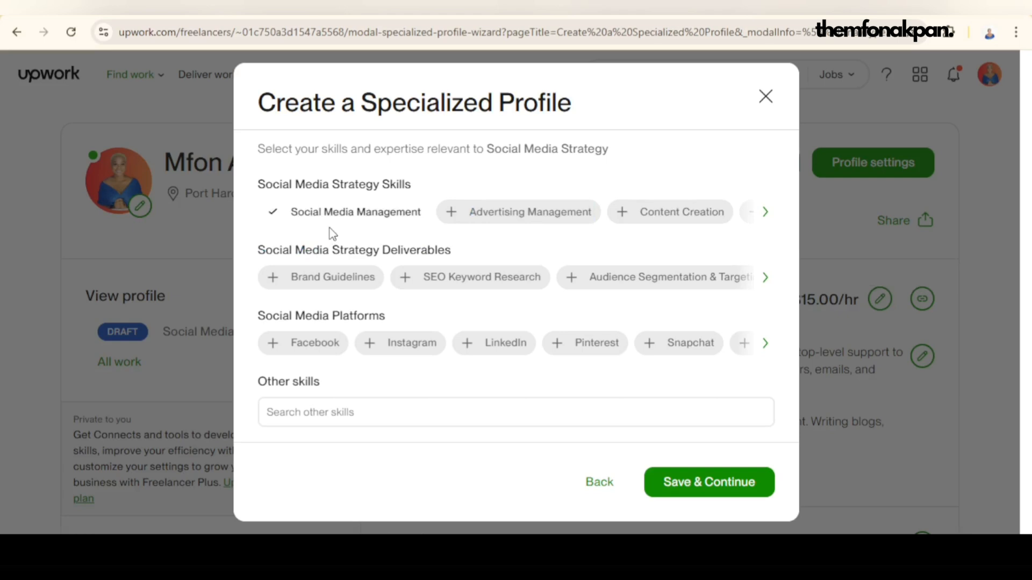
left_click(522, 221)
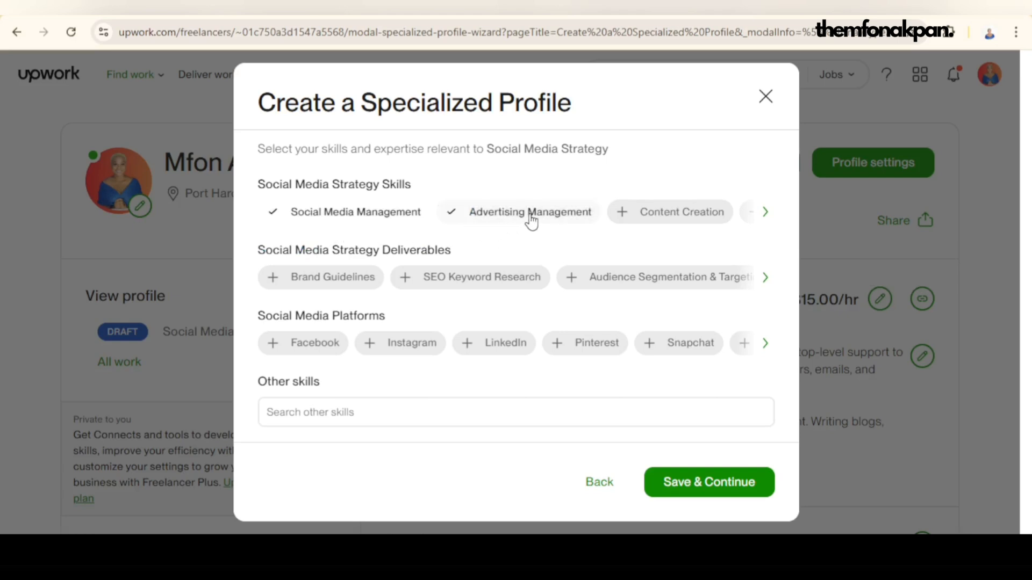
left_click(697, 220)
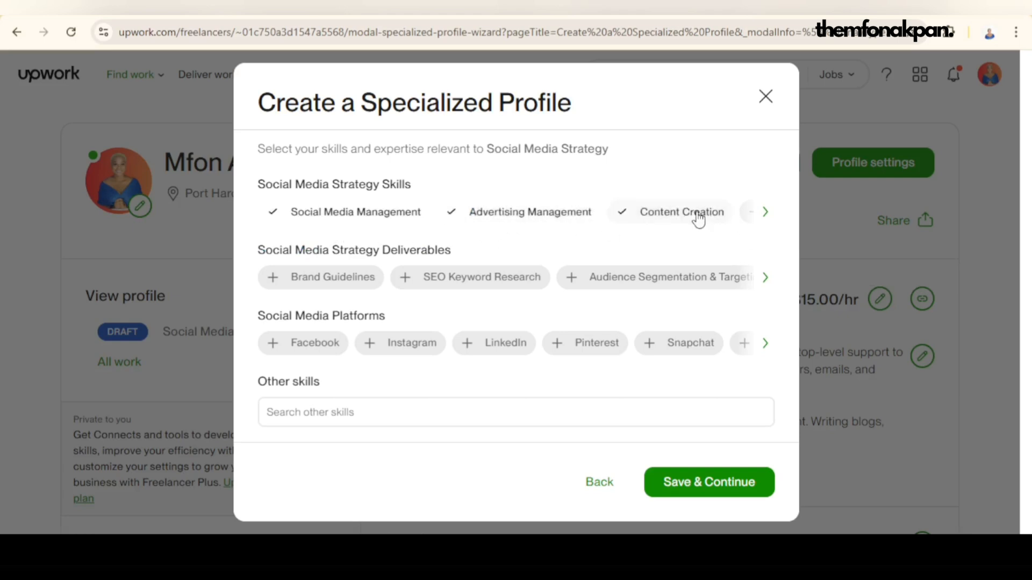
left_click(765, 212)
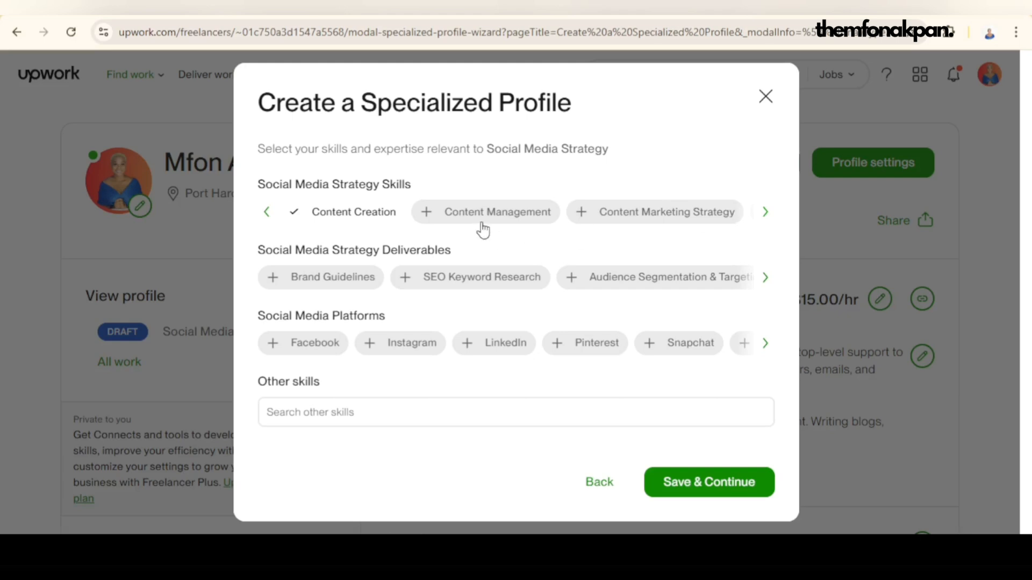
left_click(484, 226)
left_click(656, 226)
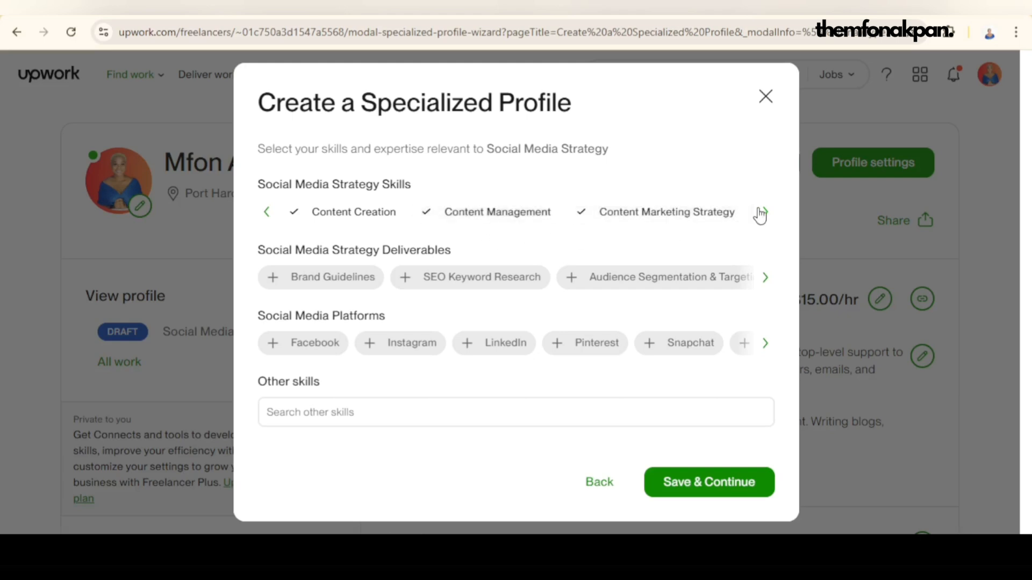
left_click(763, 213)
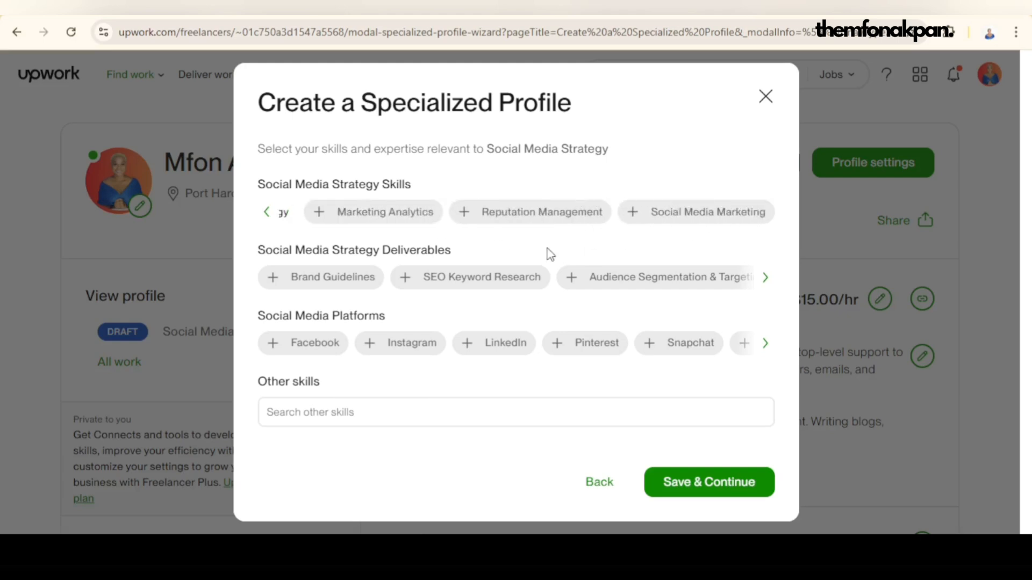
left_click(709, 218)
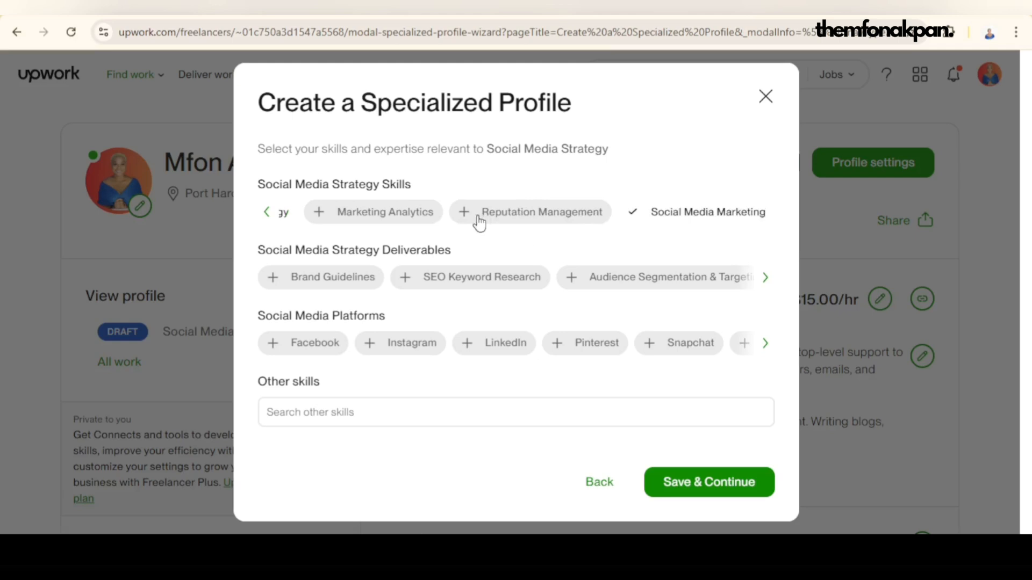
Step: Add the strategy deliverables SEO Keyword Research, Community Engagement and Social Media Optimization
left_click(492, 279)
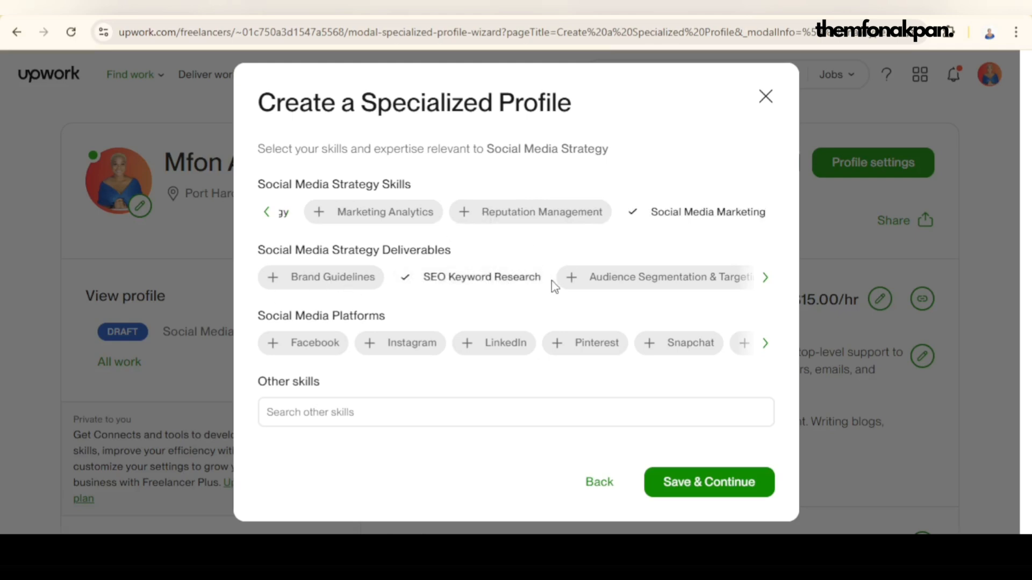
left_click(765, 278)
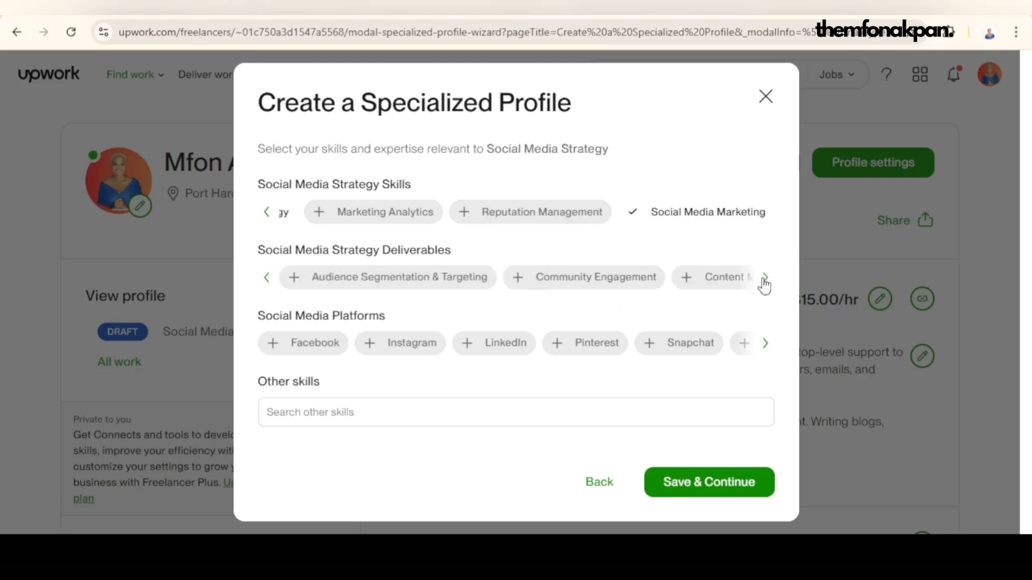
left_click(592, 279)
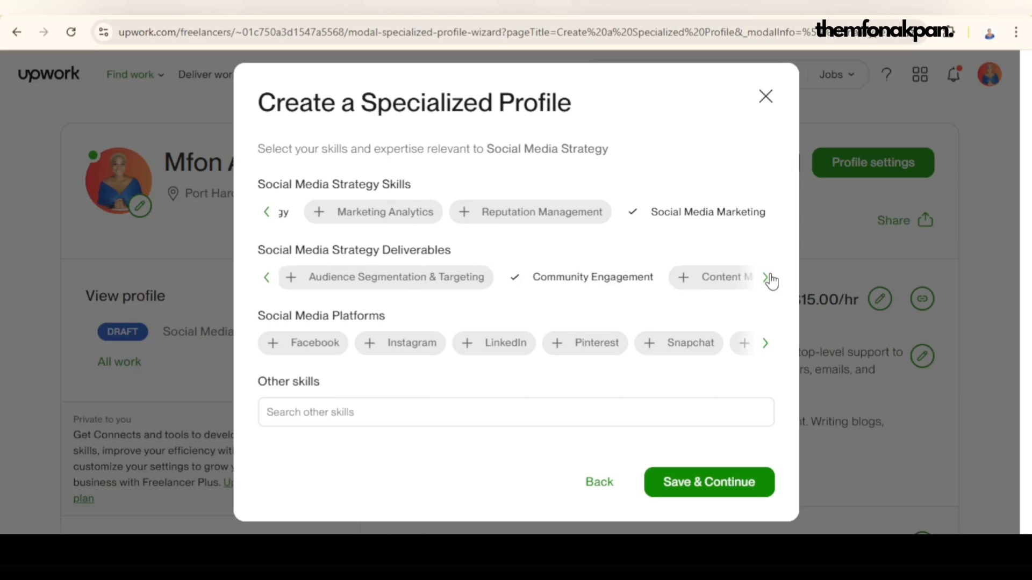
left_click(765, 278)
left_click(377, 281)
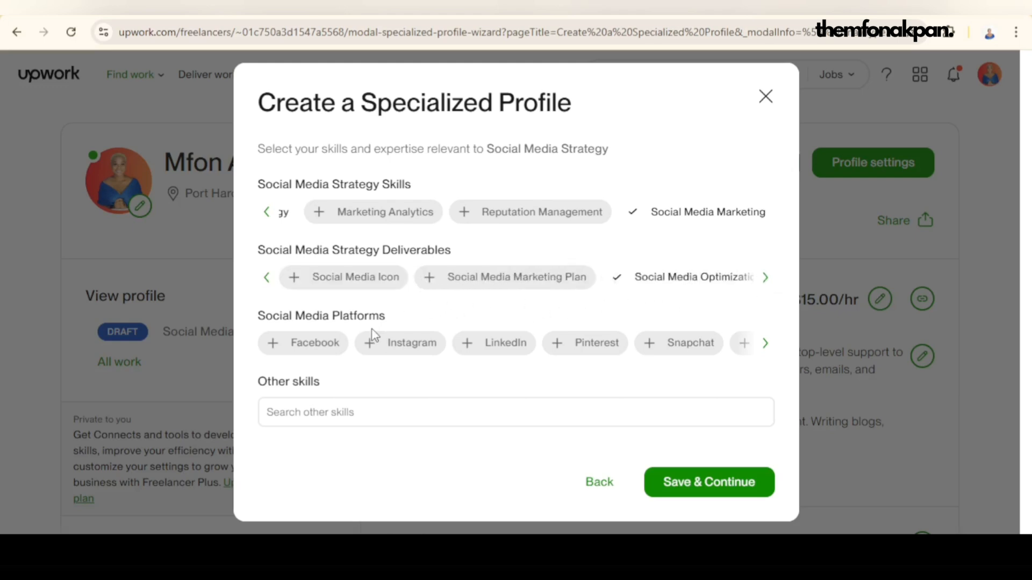
Step: Add the social media platforms Instagram, LinkedIn and YouTube, and save the skills to continue to the title
left_click(409, 349)
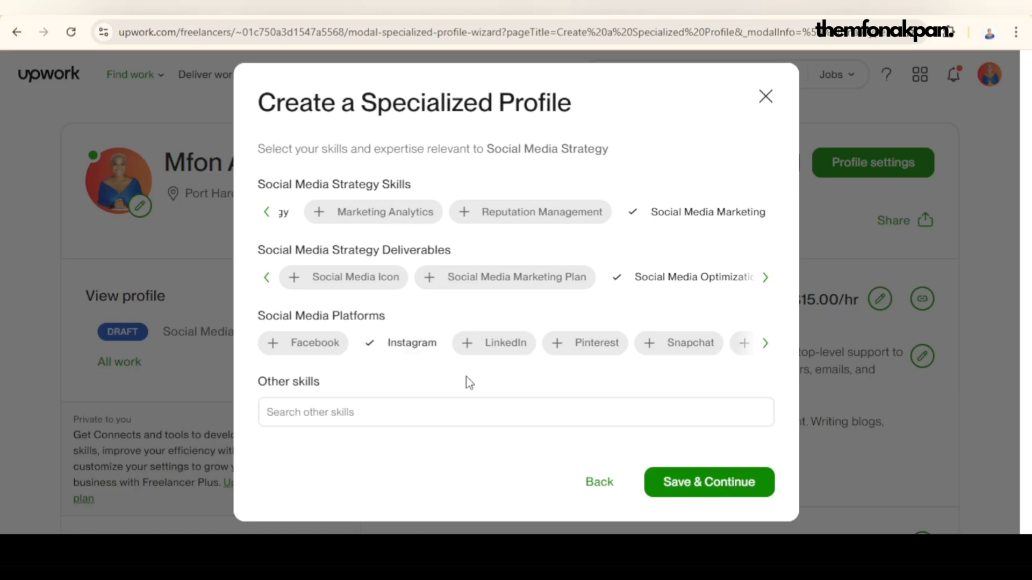
left_click(502, 346)
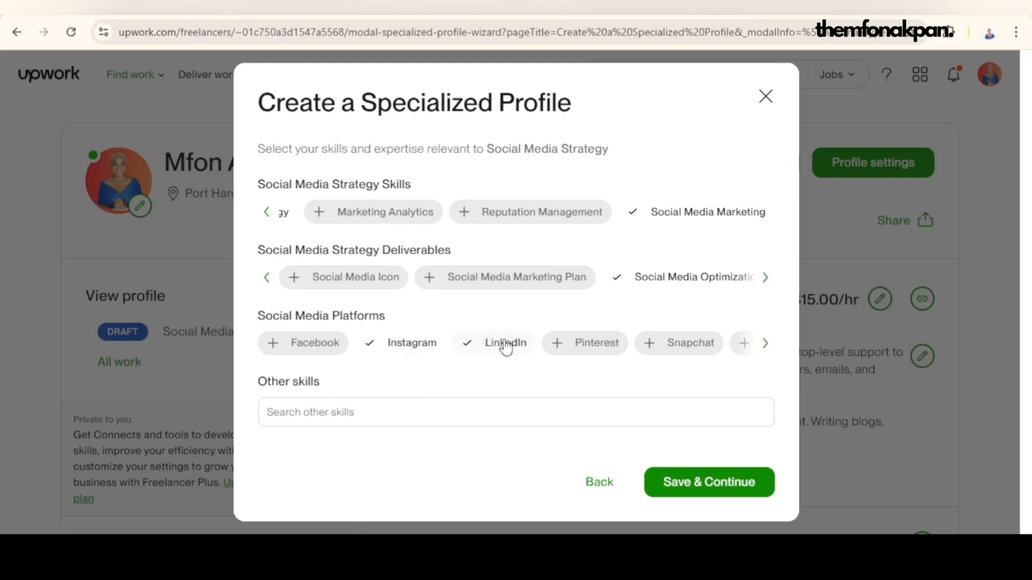
left_click(763, 345)
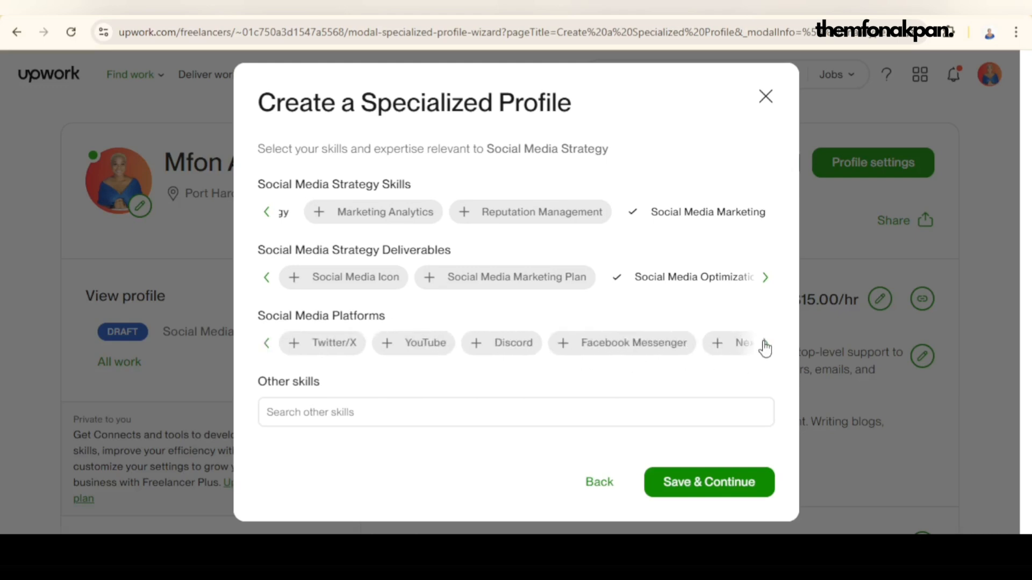
left_click(420, 348)
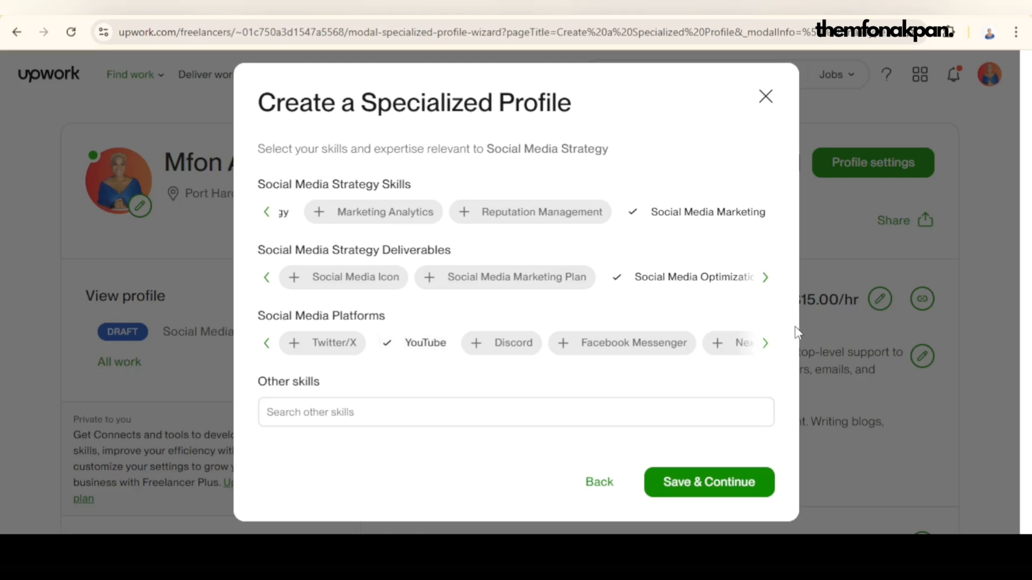
left_click(764, 345)
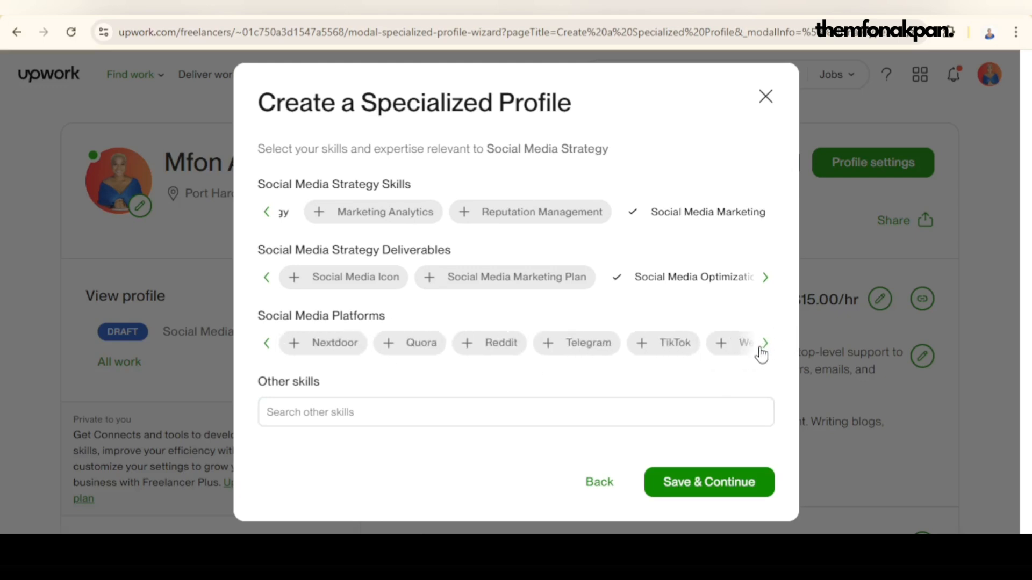
left_click(763, 345)
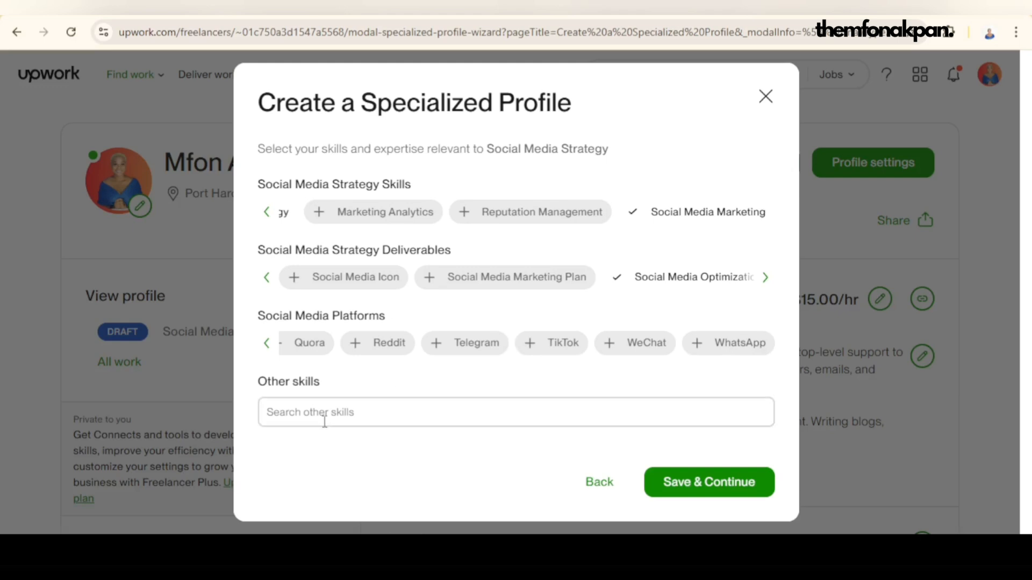
left_click(719, 491)
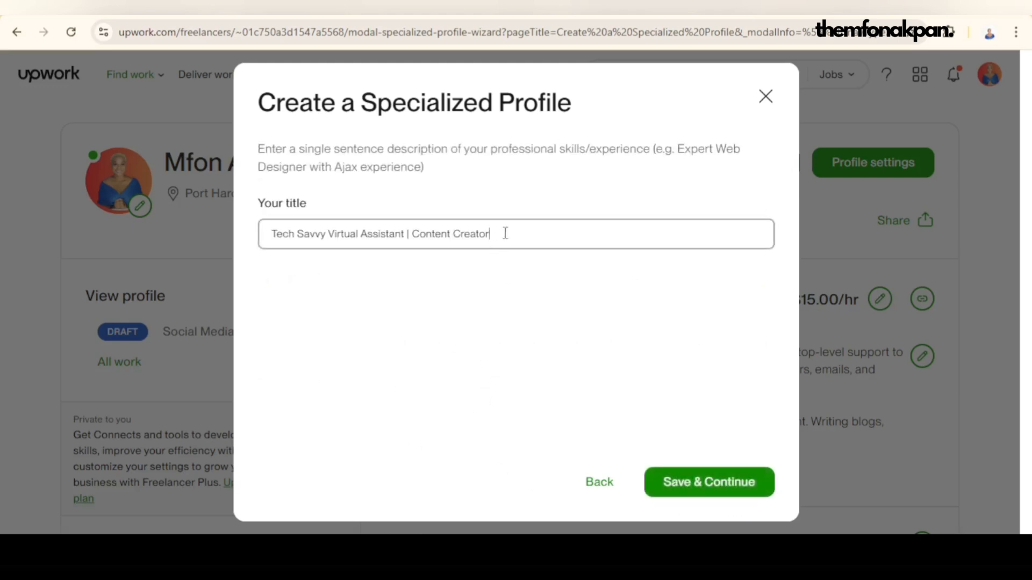
Step: Replace the specialized profile's title with "Social Media Manager" and continue to the overview
left_click_drag(505, 234, 204, 256)
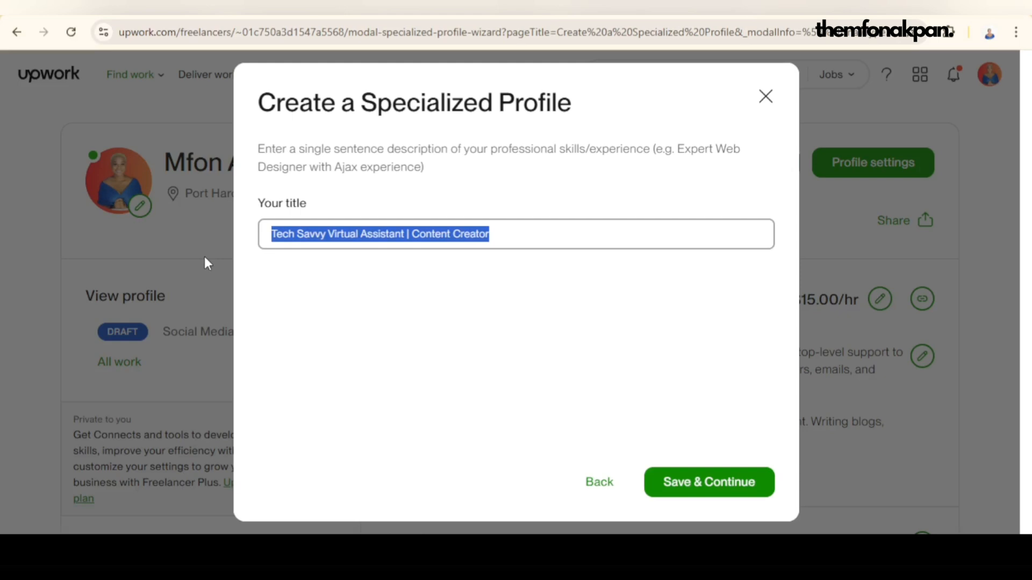
type("Social Med")
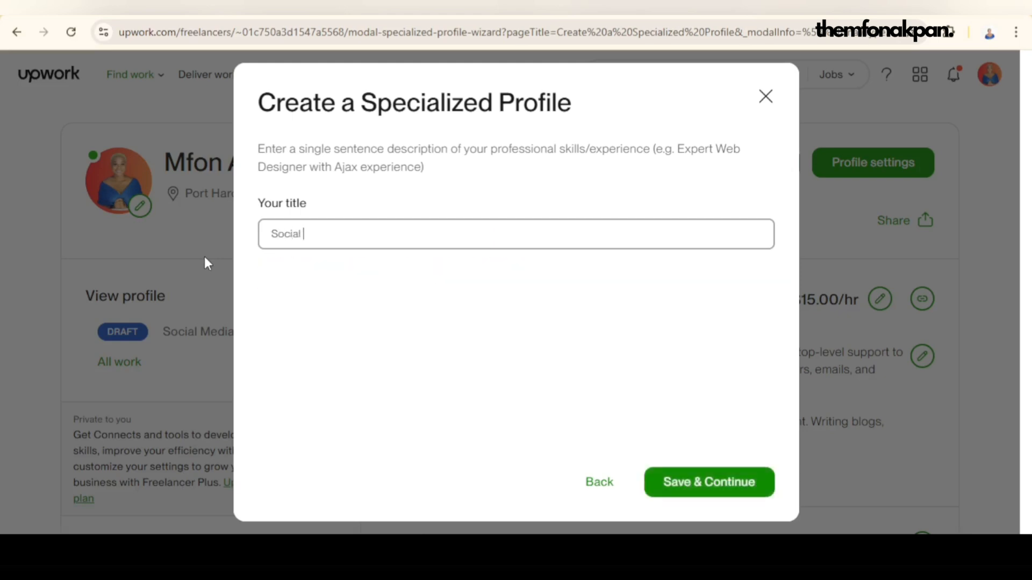
type("ia manage")
key("BackSpace")
key("BackSpace")
key("BackSpace")
key("BackSpace")
key("BackSpace")
key("BackSpace")
type("Manag")
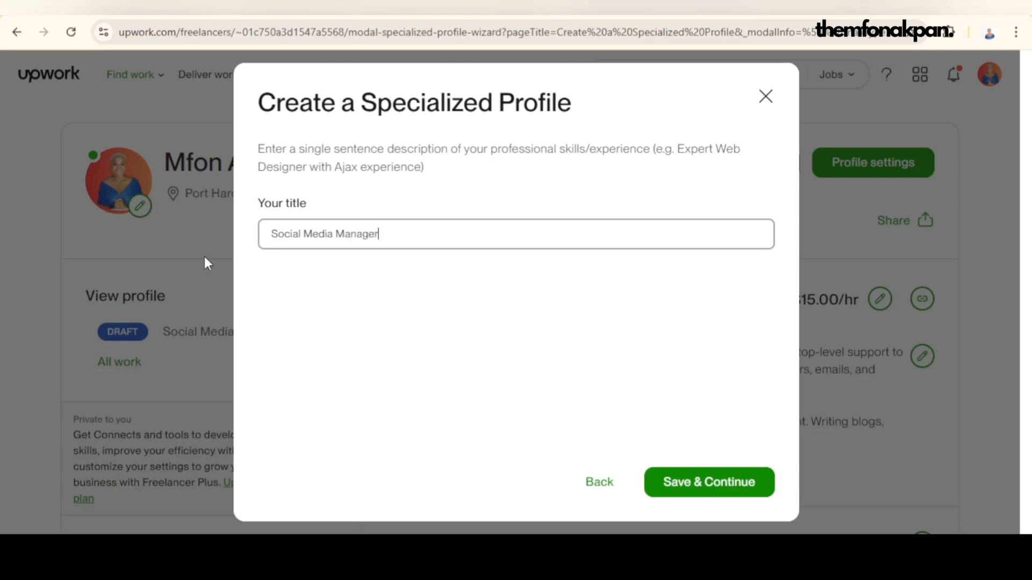
left_click(699, 485)
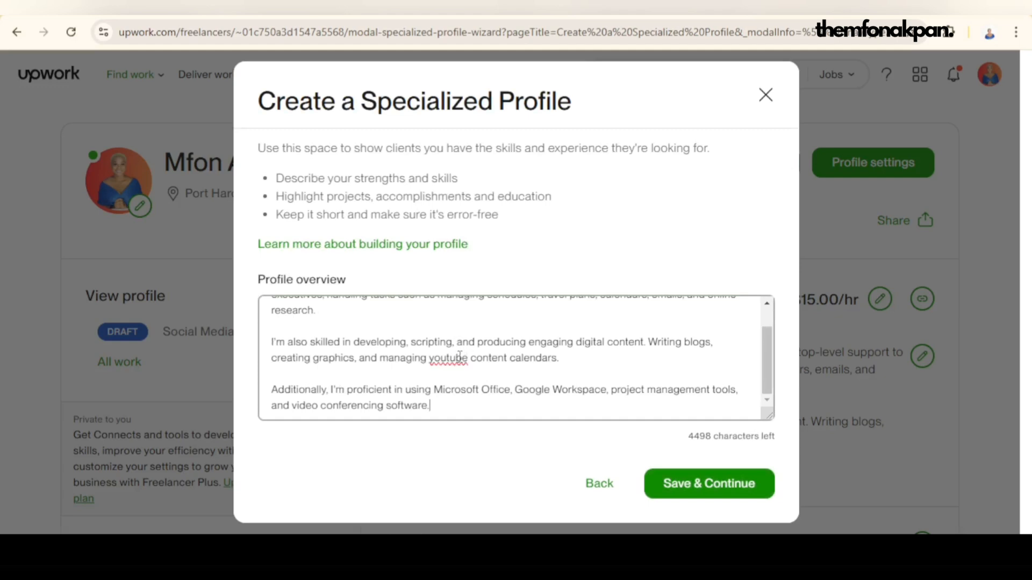
Step: Read through the prefilled profile overview, save it as it is and proceed to reviewing the specialized profile
scroll(461, 344, "up", 1)
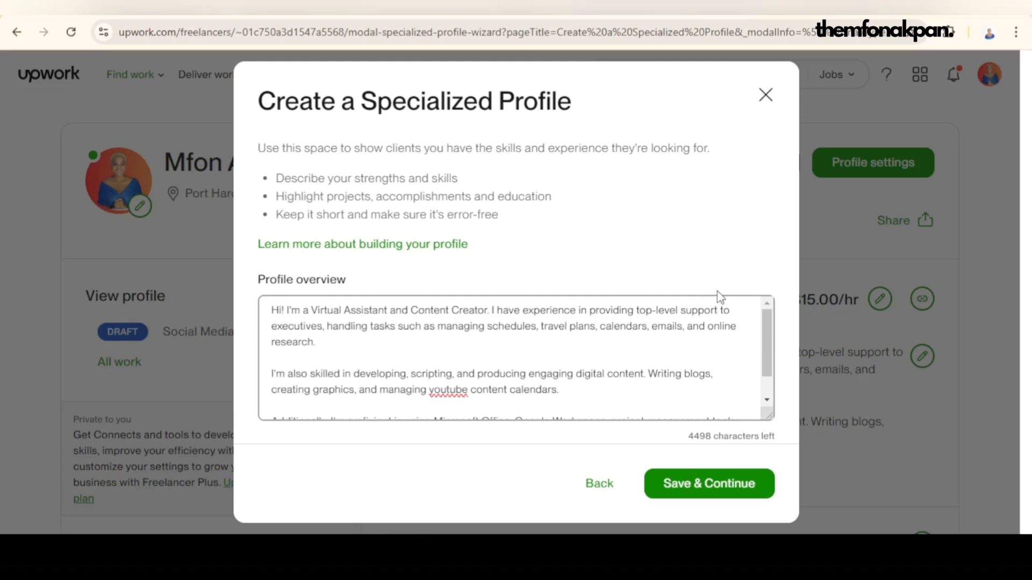
scroll(456, 319, "down", 1)
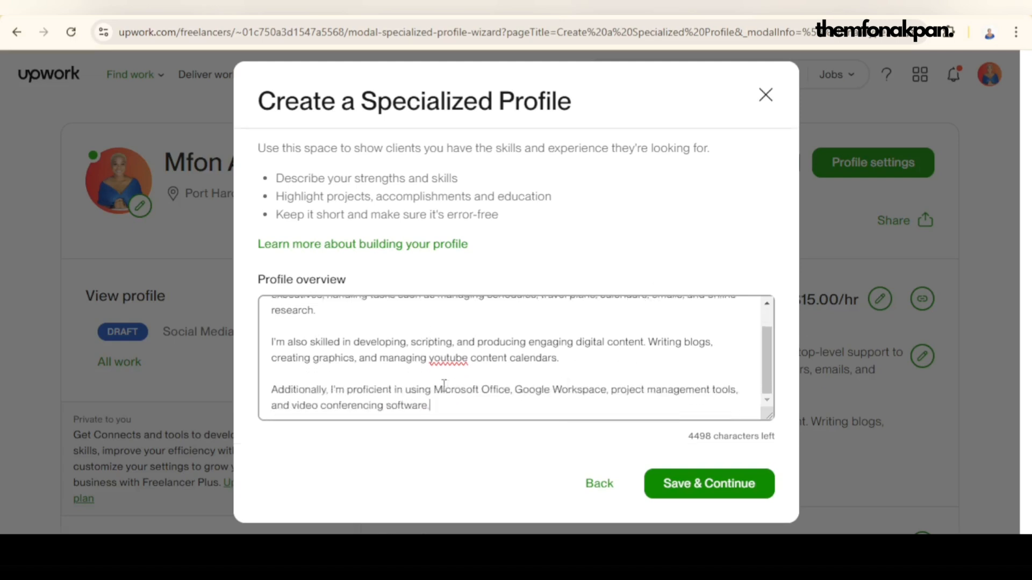
scroll(347, 382, "up", 1)
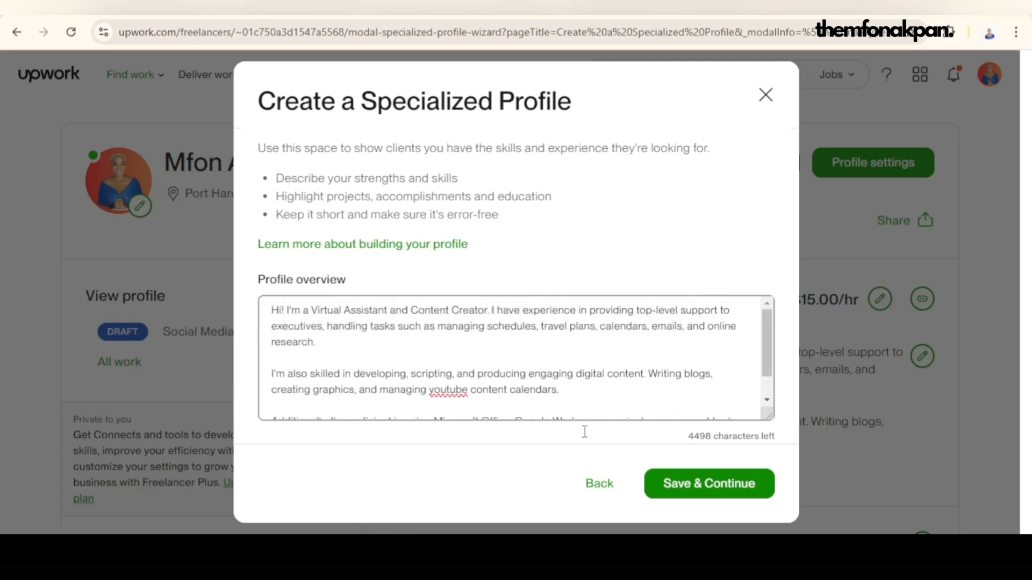
left_click(704, 488)
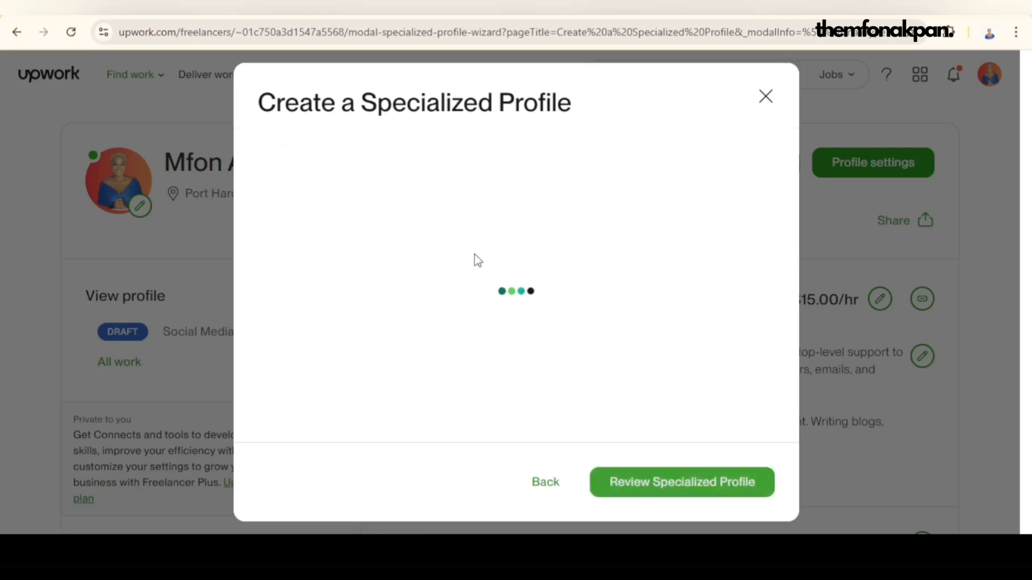
left_click(654, 484)
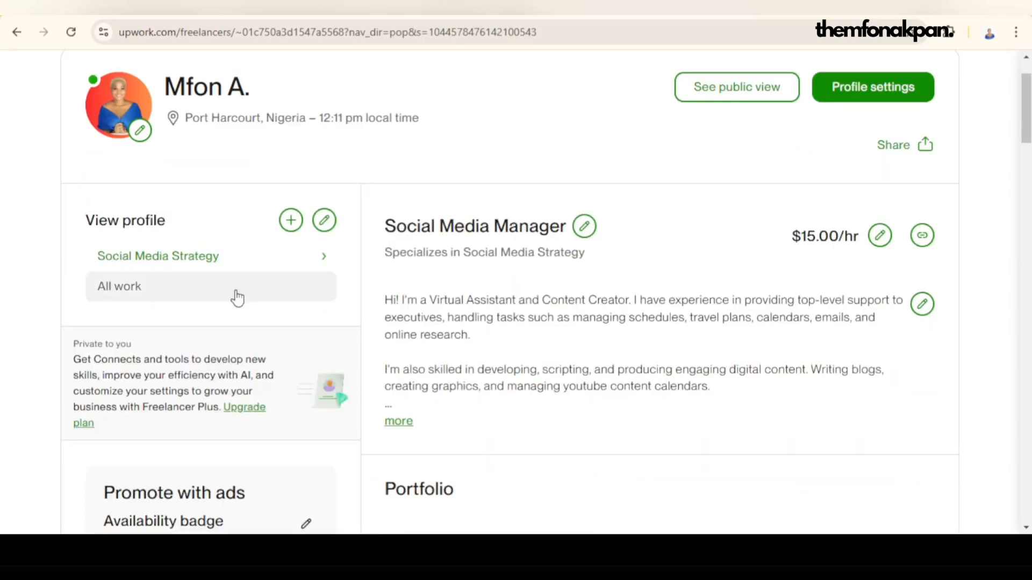
Step: View the general All work profile for comparison and return to the Social Media Strategy profile
left_click(128, 293)
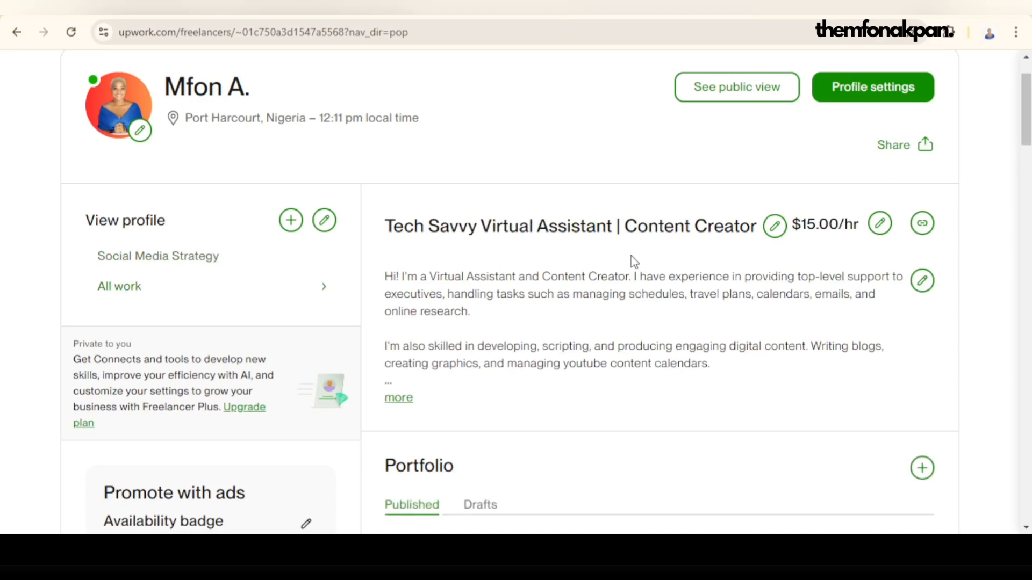
scroll(690, 276, "down", 4)
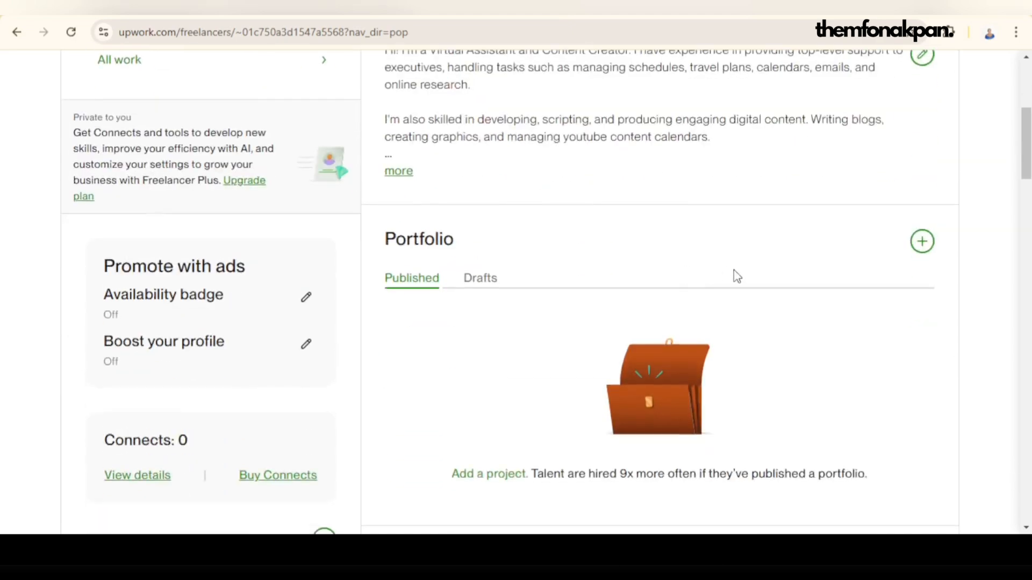
scroll(629, 233, "up", 4)
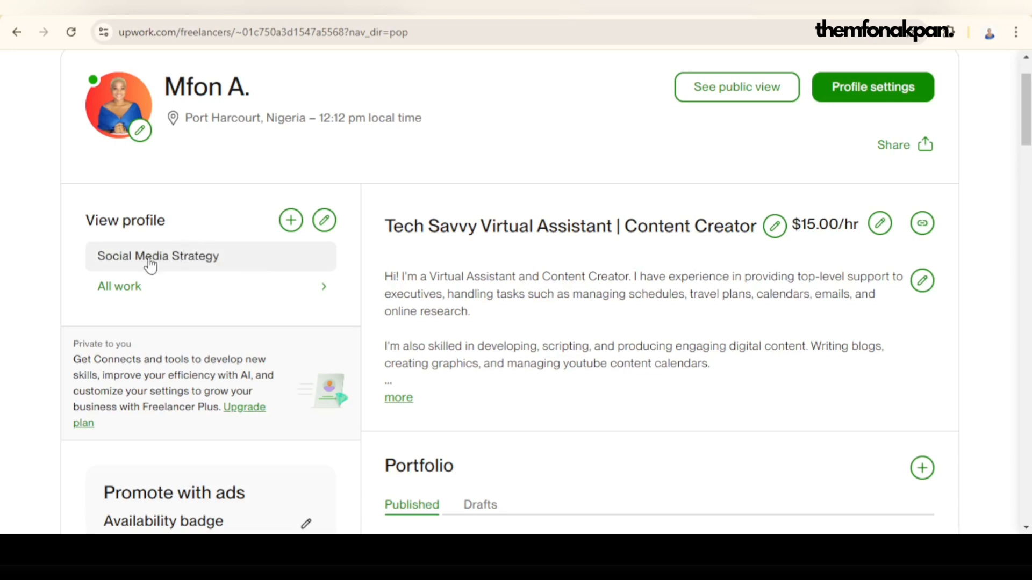
left_click(273, 264)
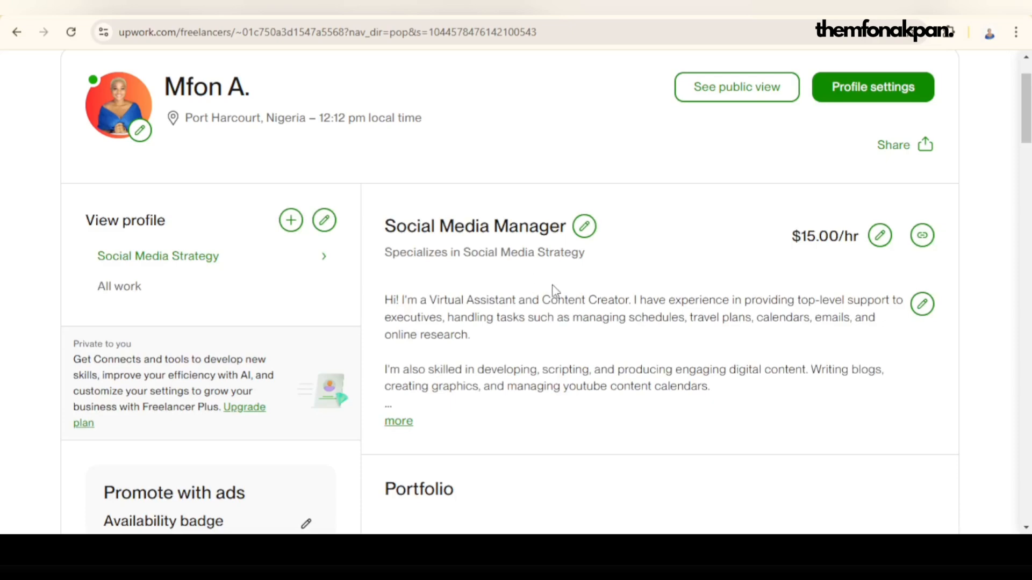
Step: Look through the Social Media Strategy profile's sections and start adding a new project to its portfolio
scroll(553, 292, "down", 4)
scroll(671, 344, "down", 4)
scroll(667, 320, "up", 3)
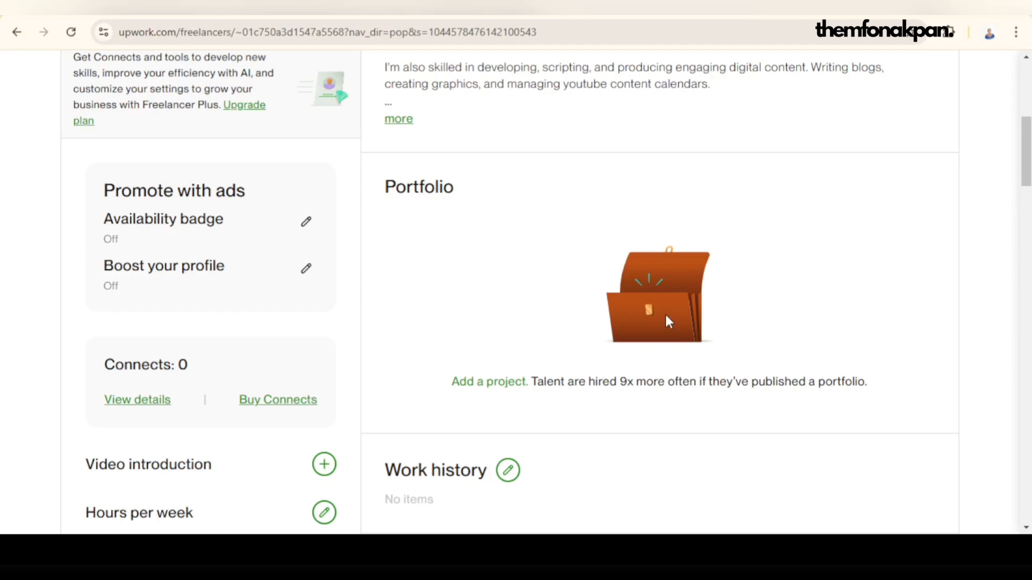
scroll(680, 274, "up", 7)
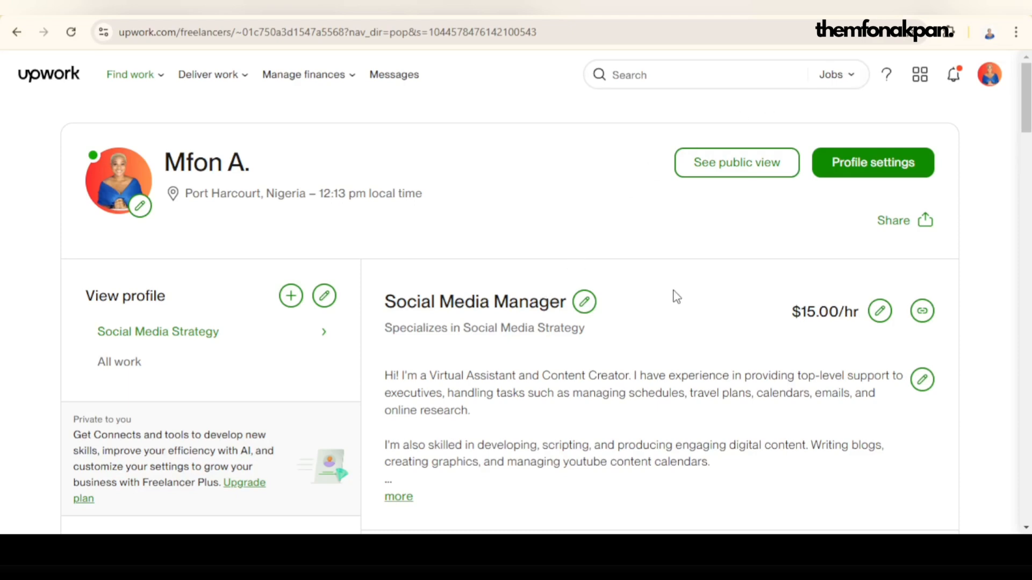
scroll(672, 299, "down", 7)
scroll(667, 303, "down", 1)
scroll(666, 301, "up", 3)
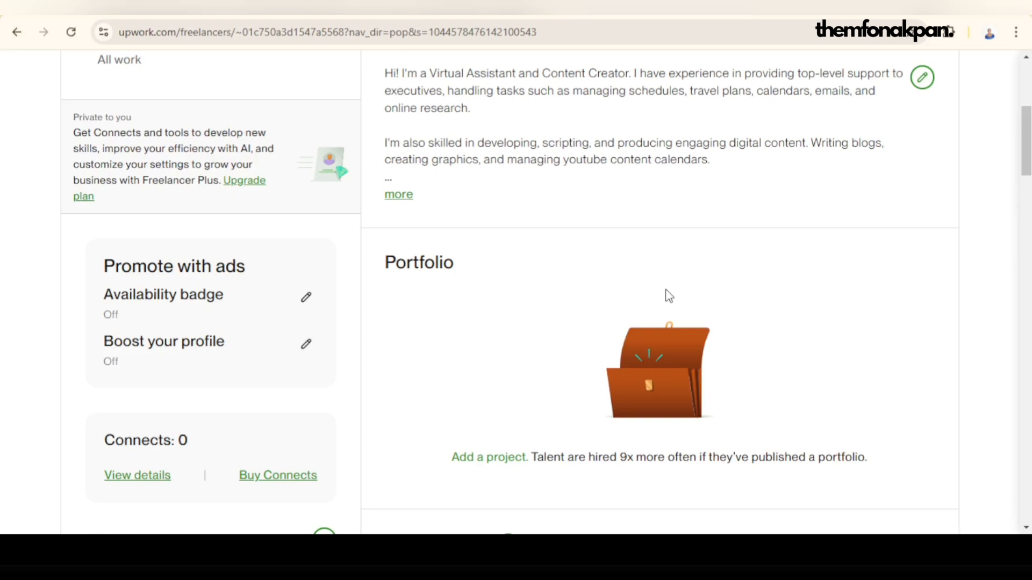
scroll(669, 296, "down", 3)
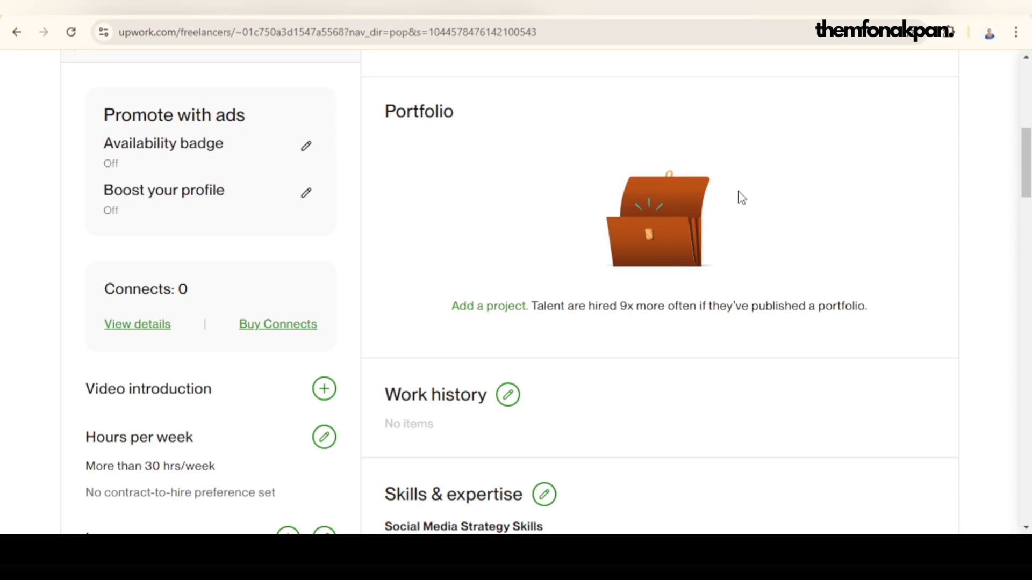
left_click(495, 309)
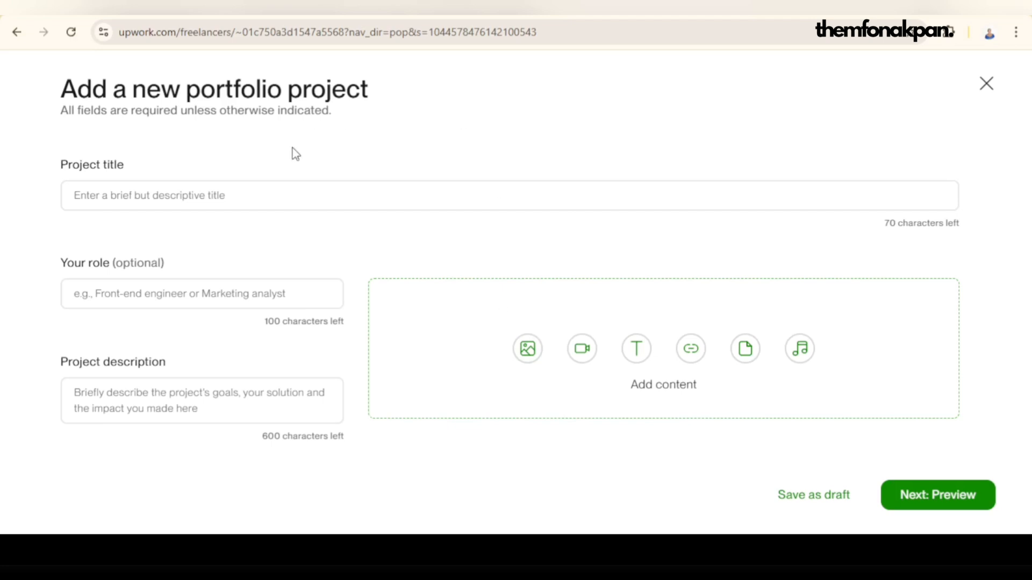
Step: Enter "Social Media Management" as the portfolio project's title, with a capital M in the last word
left_click(139, 203)
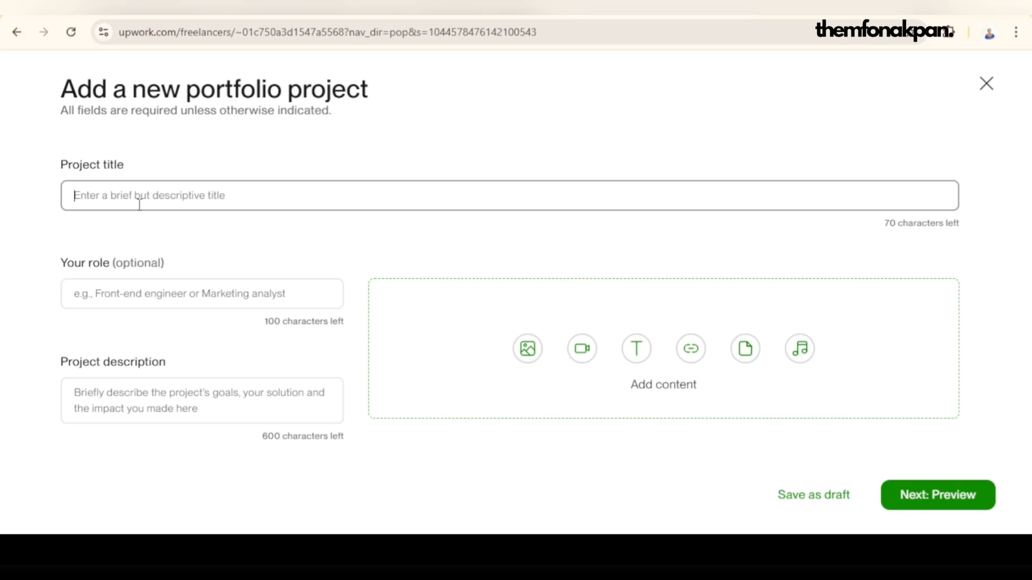
type("Social Media m")
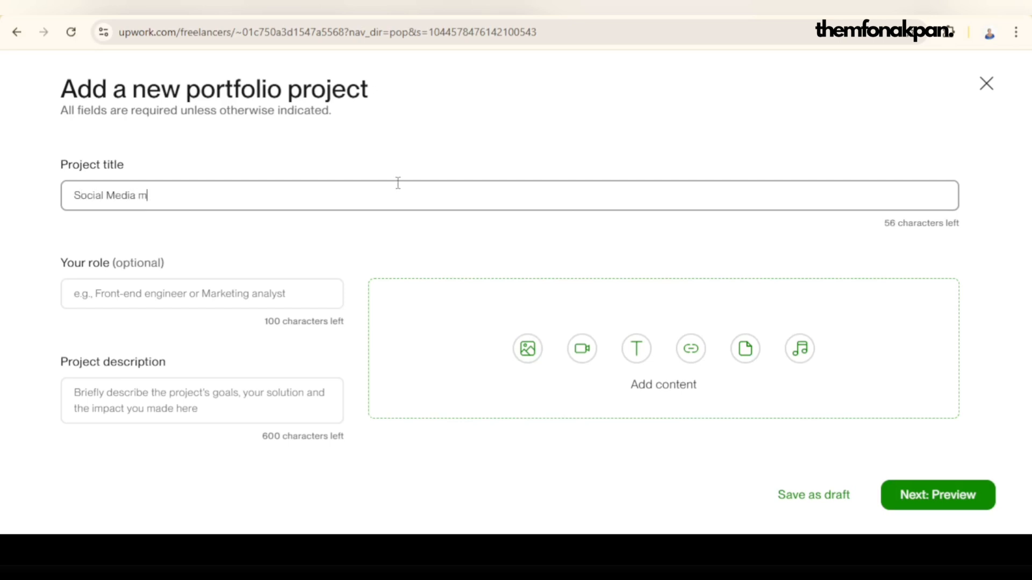
type("anagement")
key("Left")
key("Left")
key("Left")
key("Left")
key("Left")
key("Left")
key("Left")
key("Left")
key("Left")
key("Left")
key("Left")
key("Left")
key("Left")
key("Left")
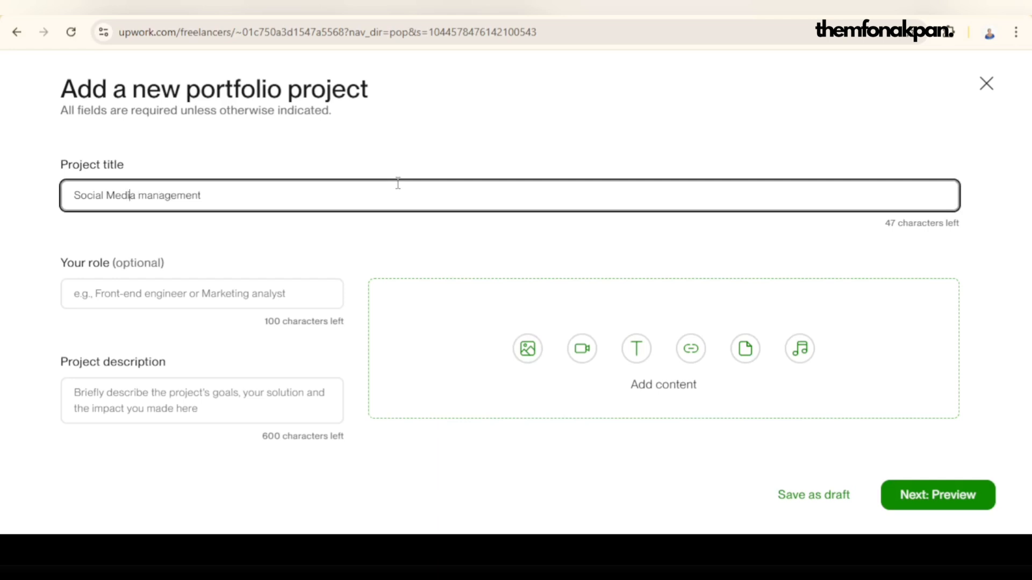
key("Right")
key("Right")
key("Right")
key("Right")
key("BackSpace")
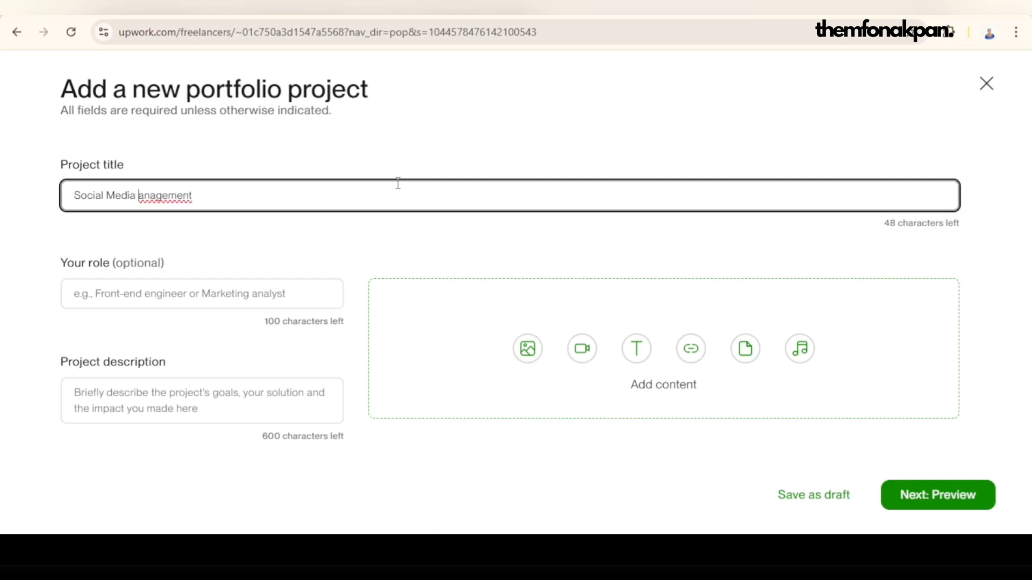
type("M")
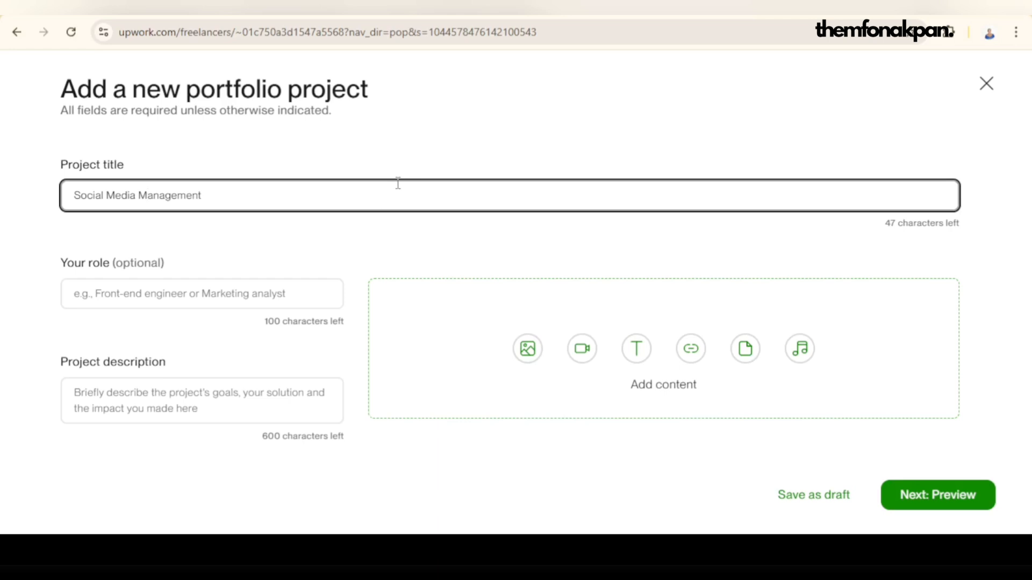
Step: Extend the project title with "for" and the client's full name
left_click(394, 195)
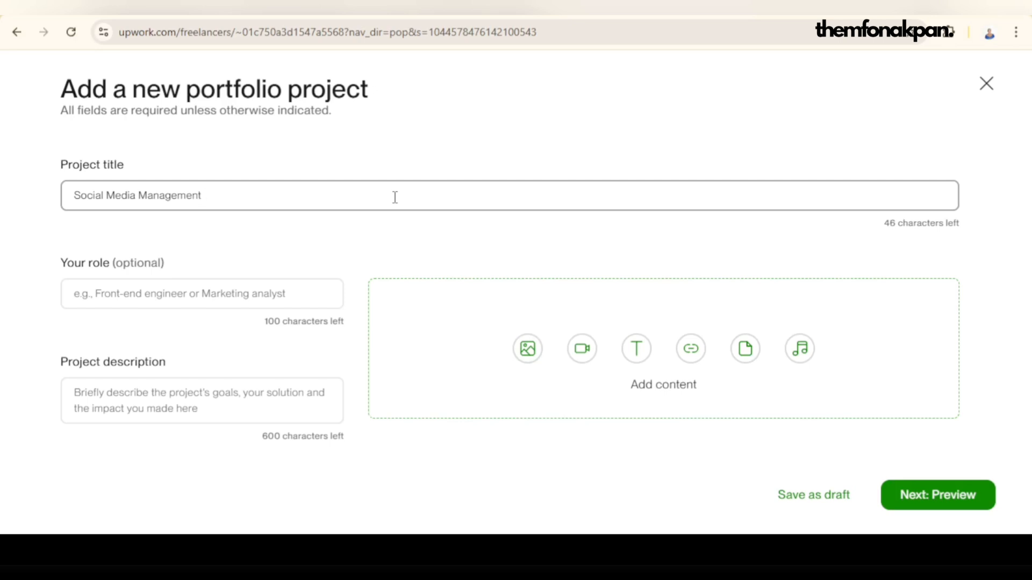
type("for ")
type("the")
key("BackSpace")
key("BackSpace")
key("BackSpace")
key("BackSpace")
key("BackSpace")
Step: Reuse the title's opening words to fill in the project role as "Social Media Manager - VA"
left_click(150, 296)
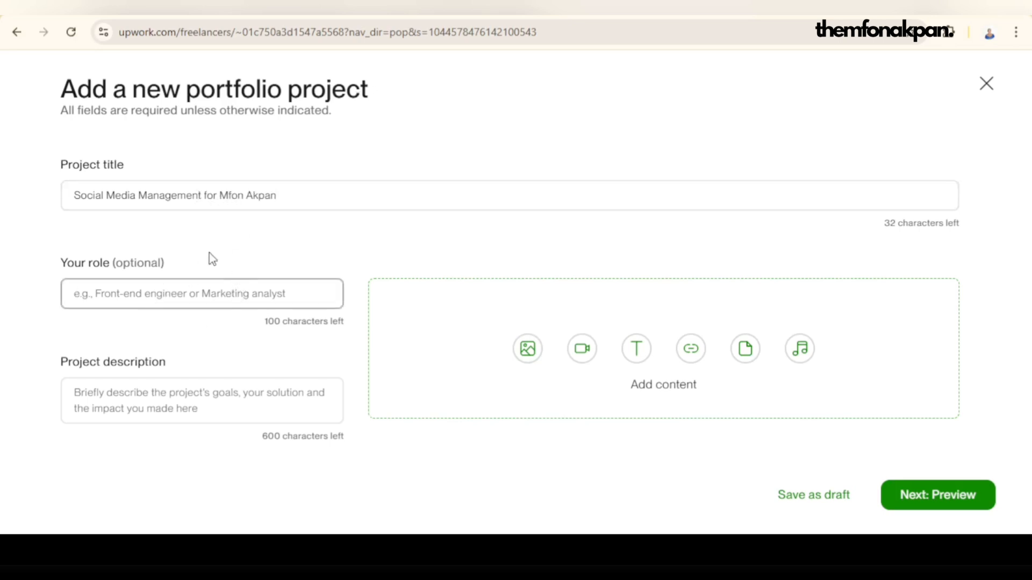
left_click(64, 193)
left_click_drag(65, 194, 203, 202)
key("ctrl+c")
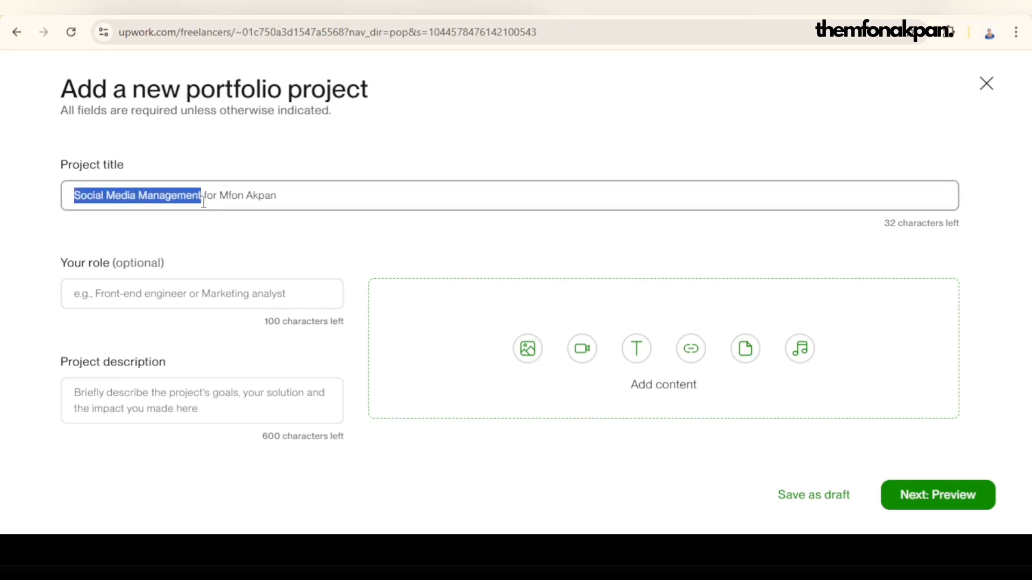
left_click(126, 299)
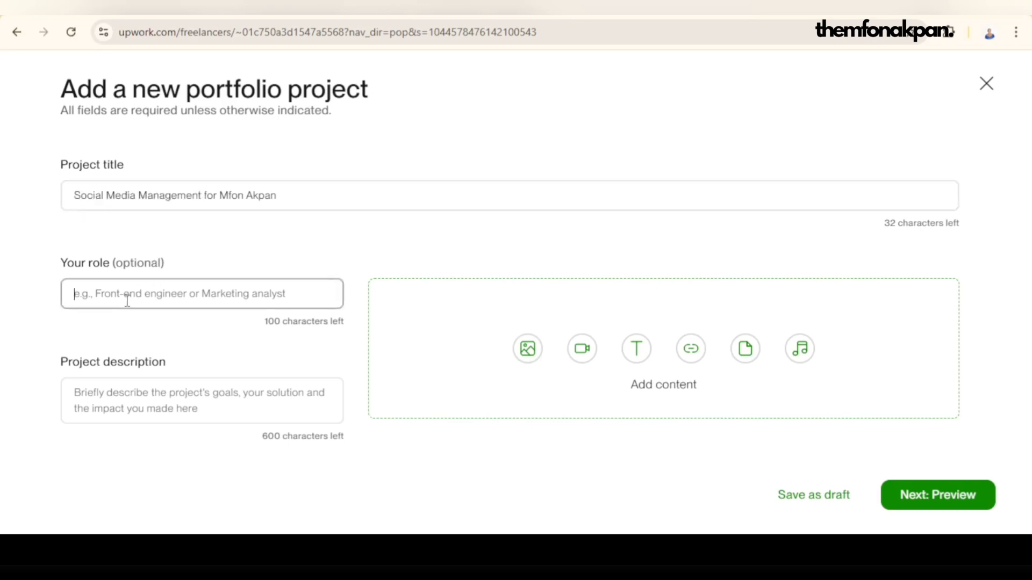
key("ctrl+v")
key("BackSpace")
key("BackSpace")
key("BackSpace")
key("BackSpace")
key("BackSpace")
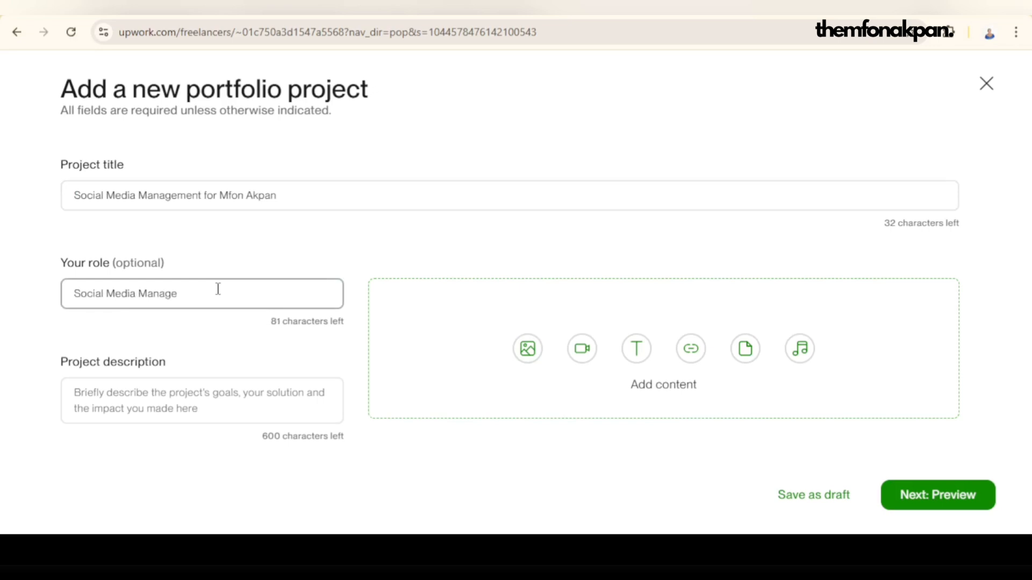
type("r")
key("BackSpace")
type("er")
type("- VA")
left_click(504, 549)
Step: Enter "Increased followership" as the project description
scroll(177, 343, "down", 2)
left_click(172, 326)
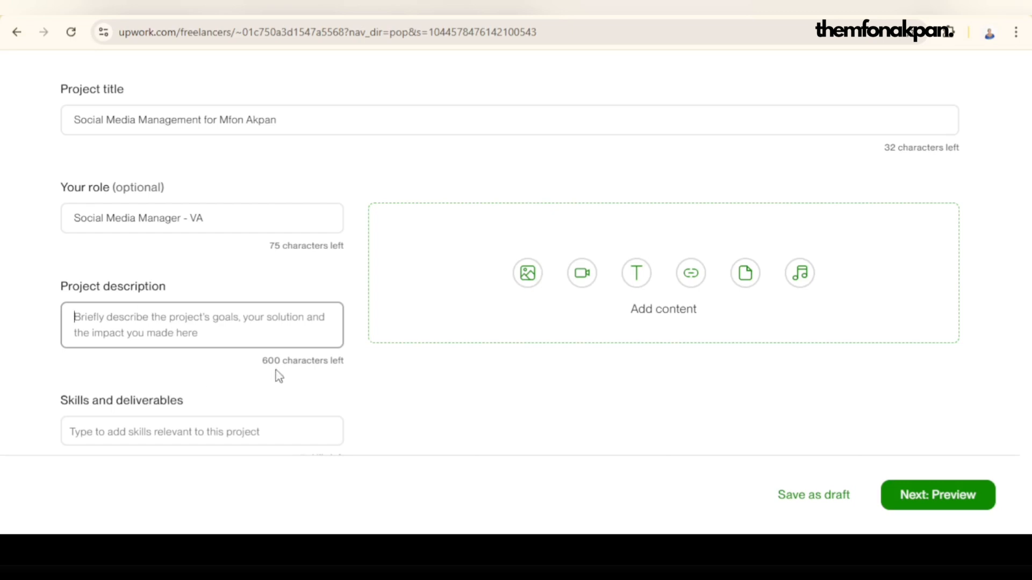
left_click_drag(252, 364, 333, 362)
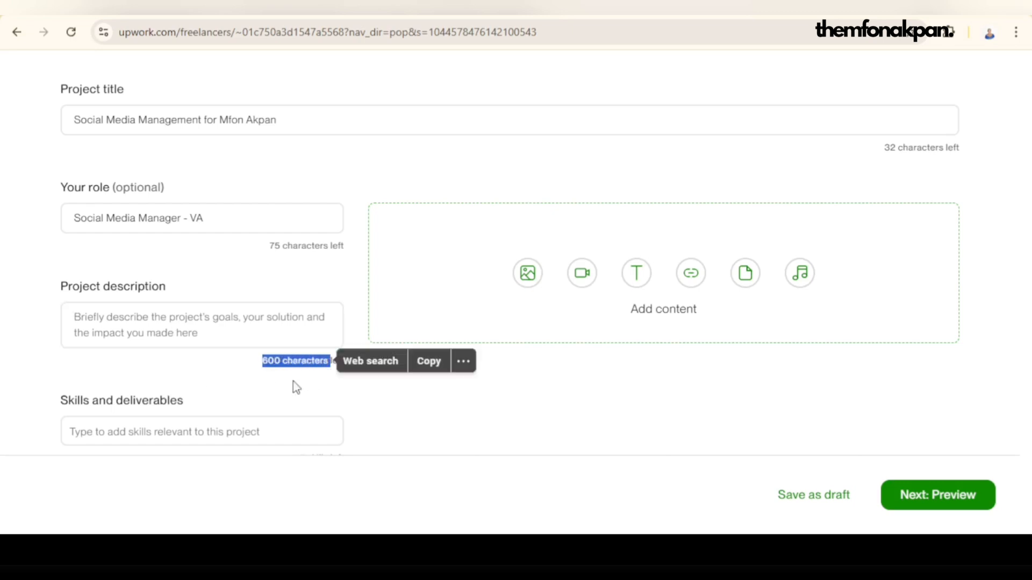
left_click(244, 316)
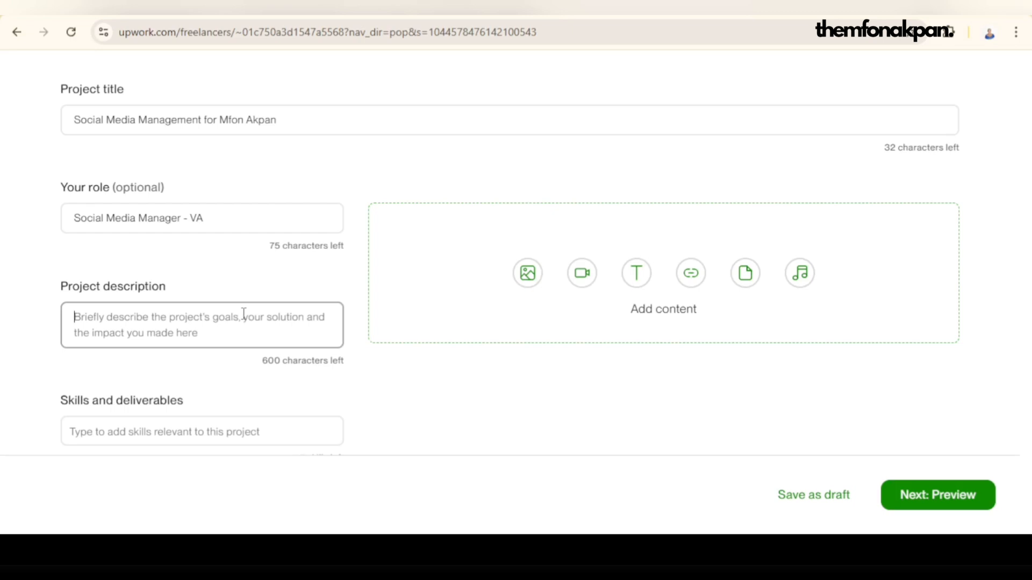
type("Increases")
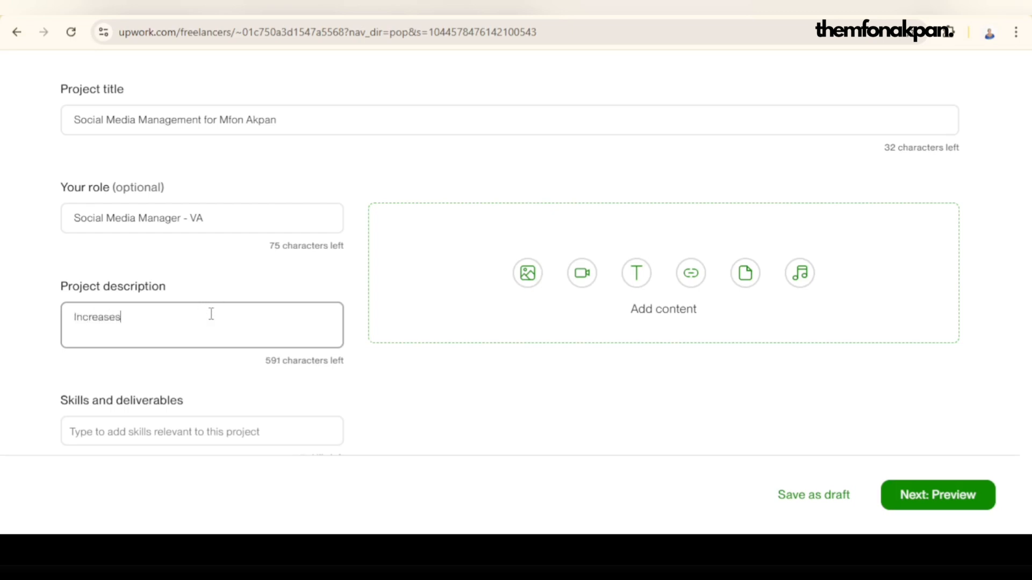
key("BackSpace")
type("d followership")
Step: Add Social Media Advertising to the project's skills and deliverables
scroll(199, 328, "down", 1)
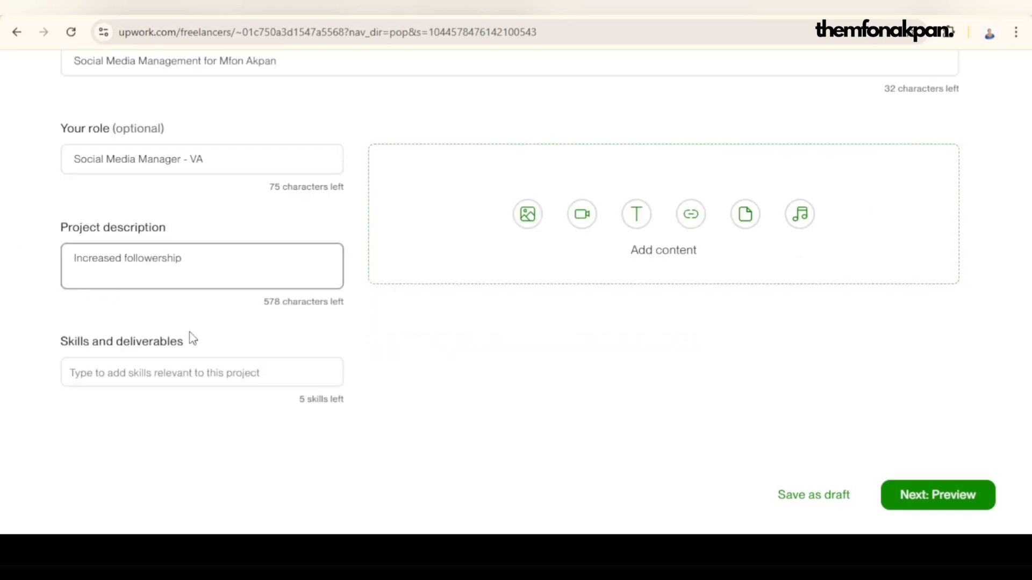
left_click(156, 372)
left_click(166, 401)
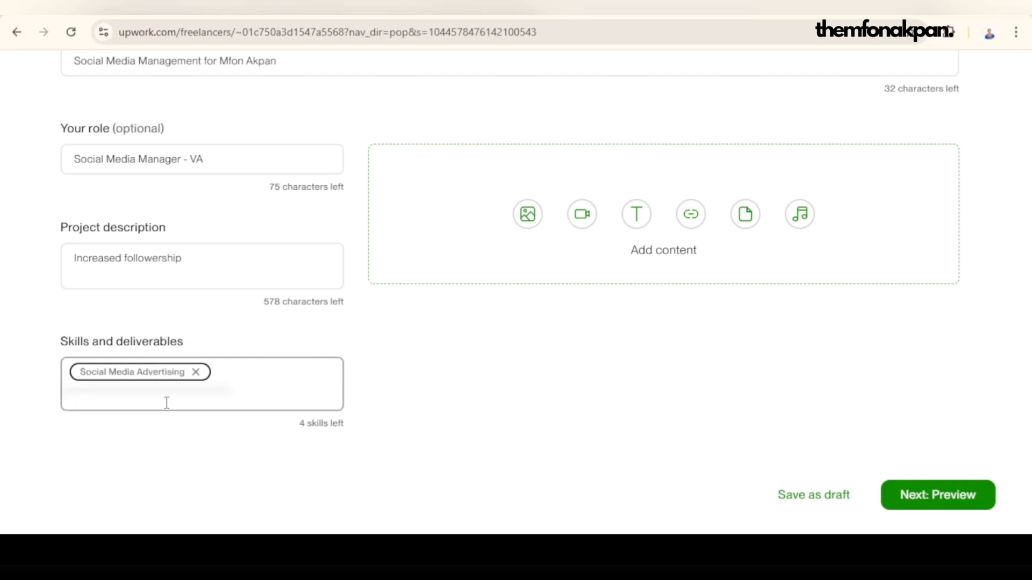
Step: Add Content Creation to the project's skills and deliverables
type("s")
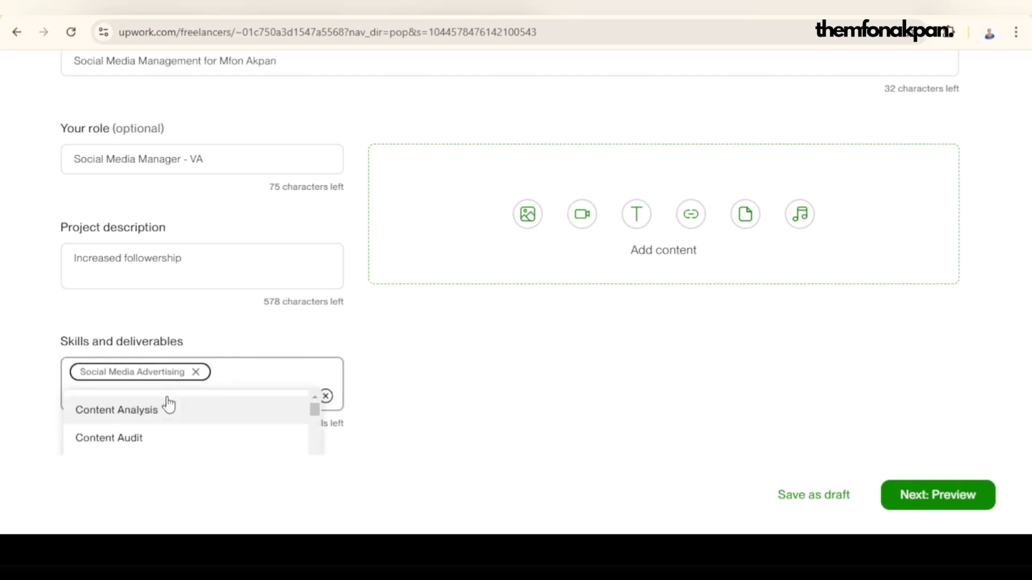
type(" c")
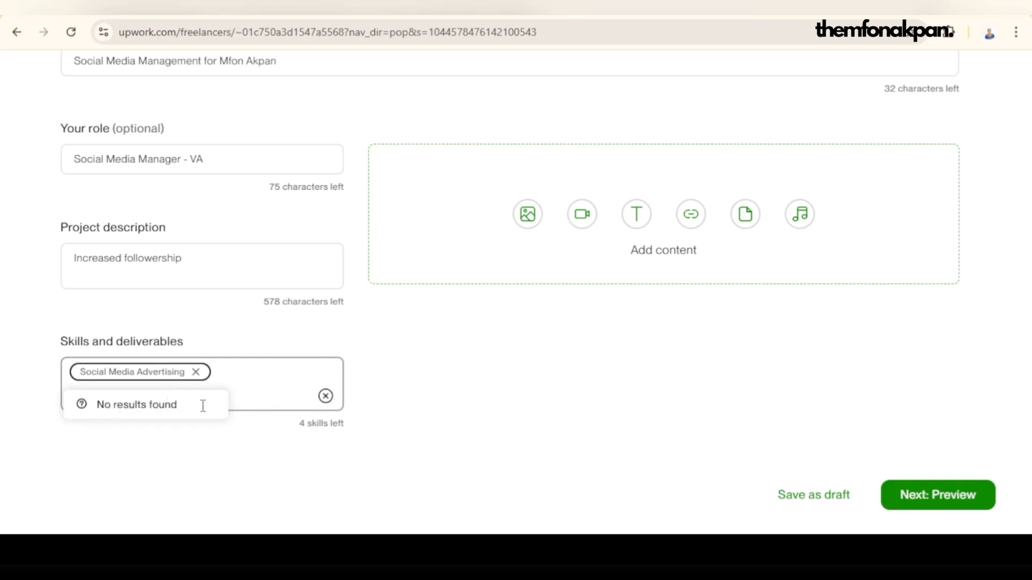
left_click(325, 396)
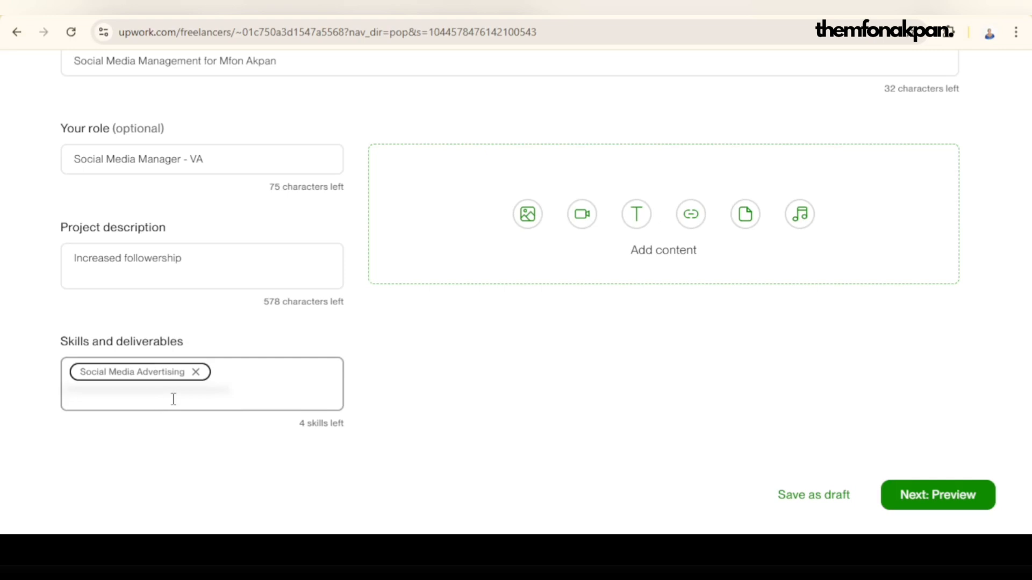
type("c")
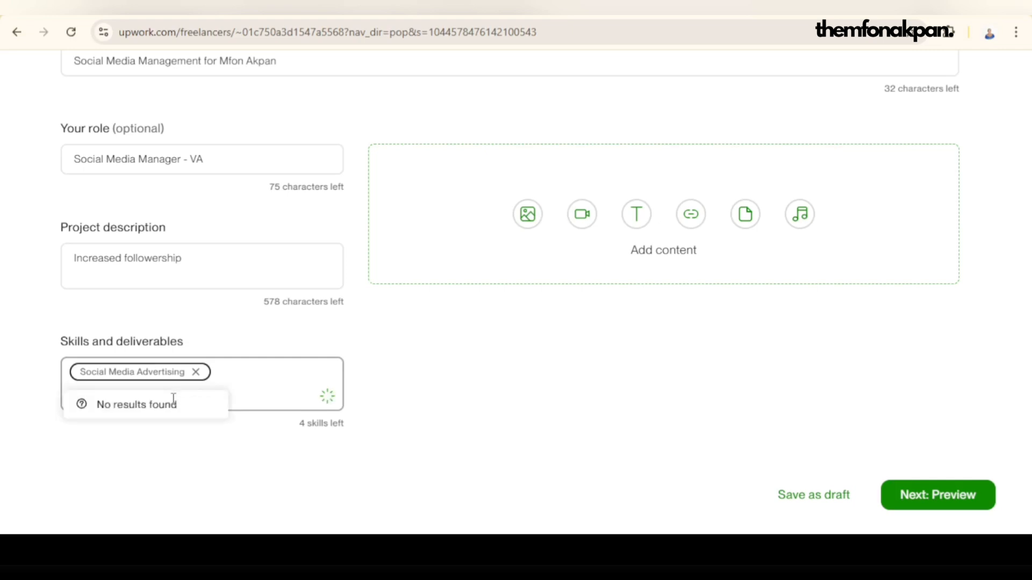
left_click(167, 410)
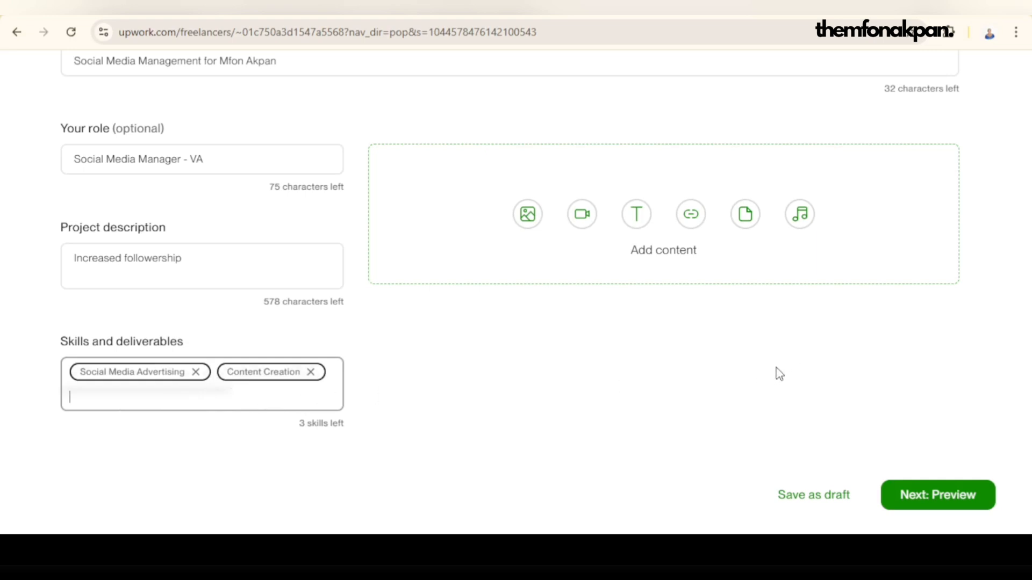
Step: Add a text block to the project content with the heading "Edited YouTube Video"
scroll(780, 374, "up", 3)
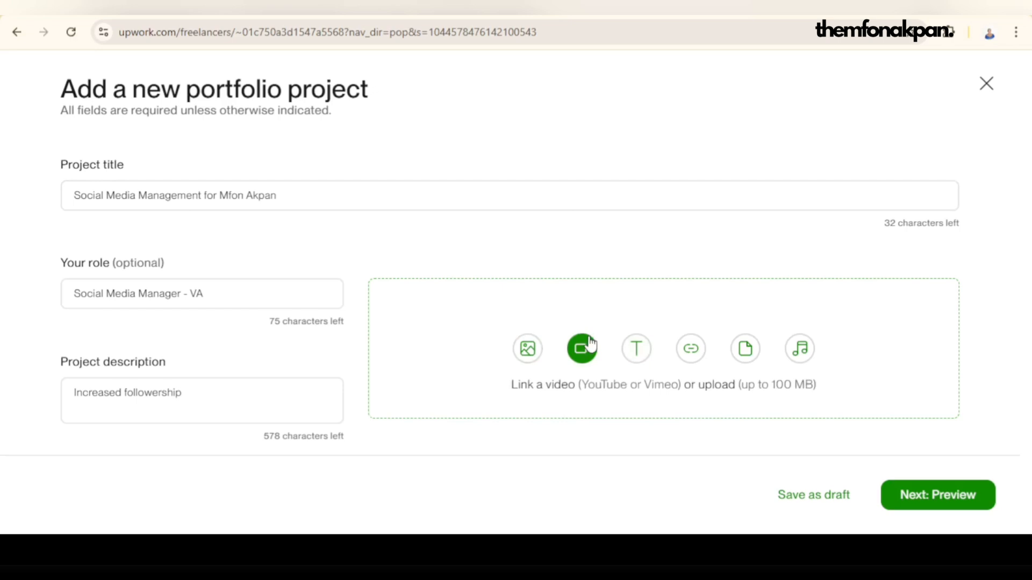
scroll(637, 352, "down", 1)
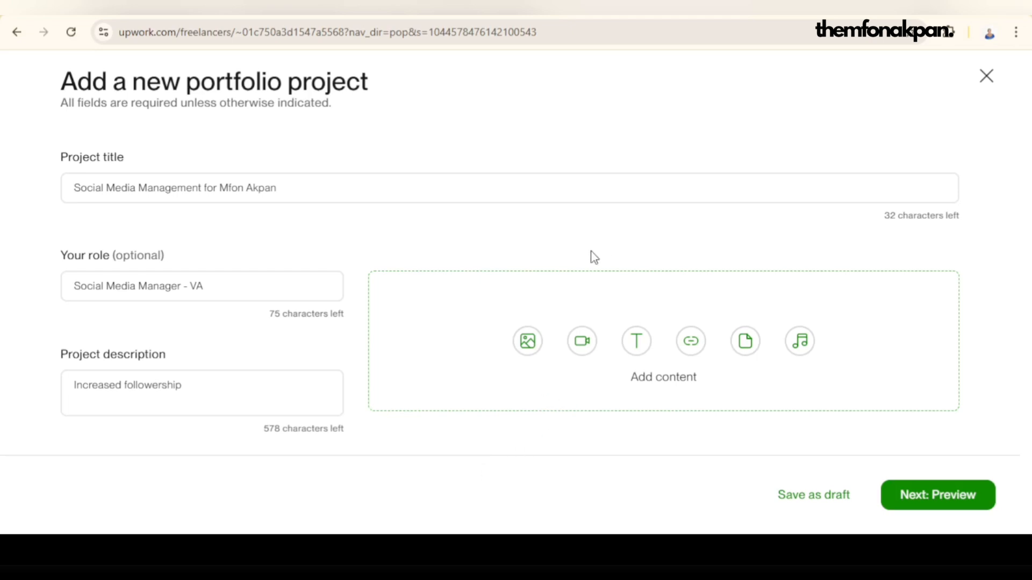
left_click(644, 349)
left_click(601, 305)
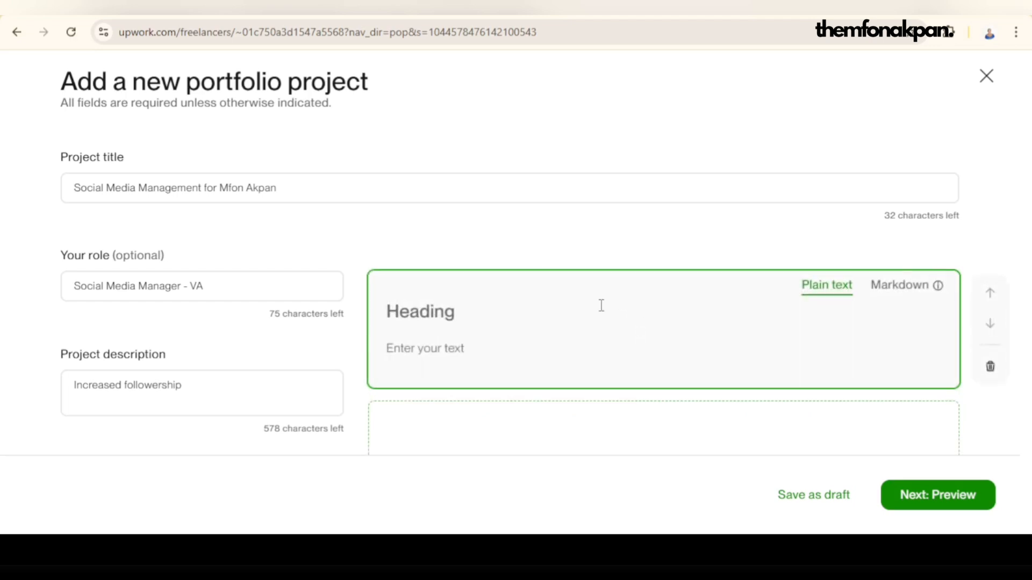
type("Edi")
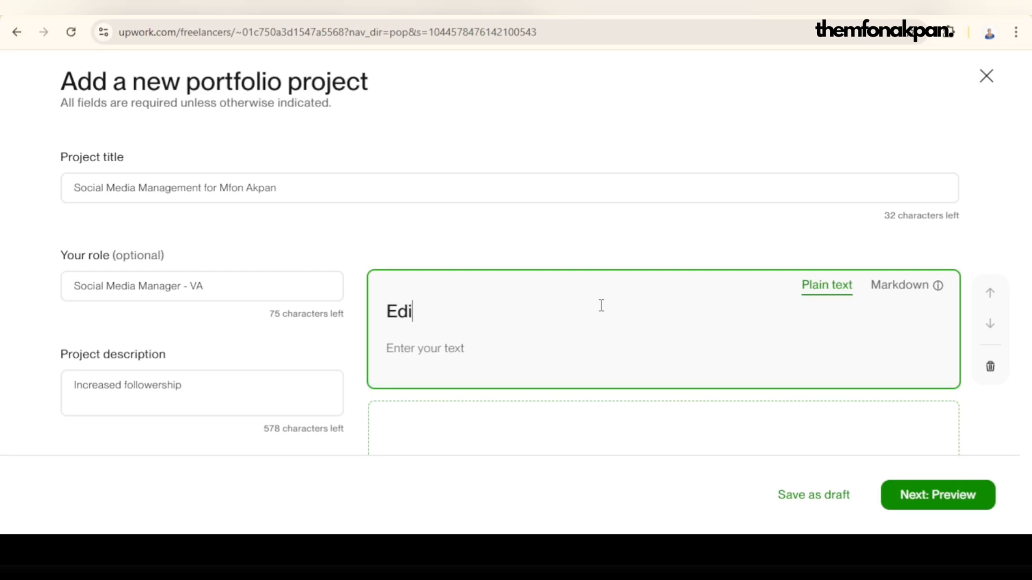
type("tedf")
key("BackSpace")
type("YouTube")
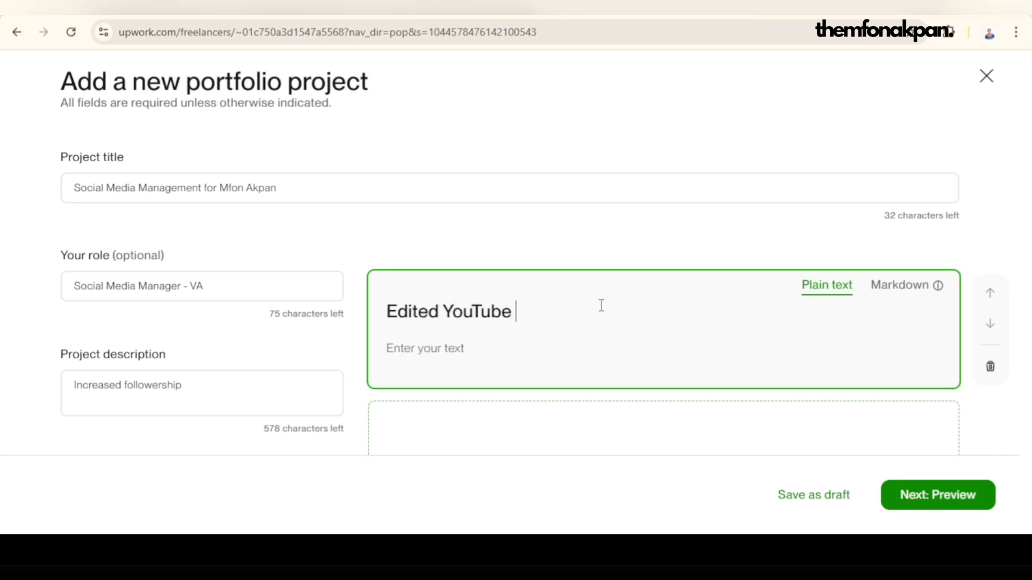
type(" Video")
scroll(437, 357, "down", 3)
left_click(663, 321)
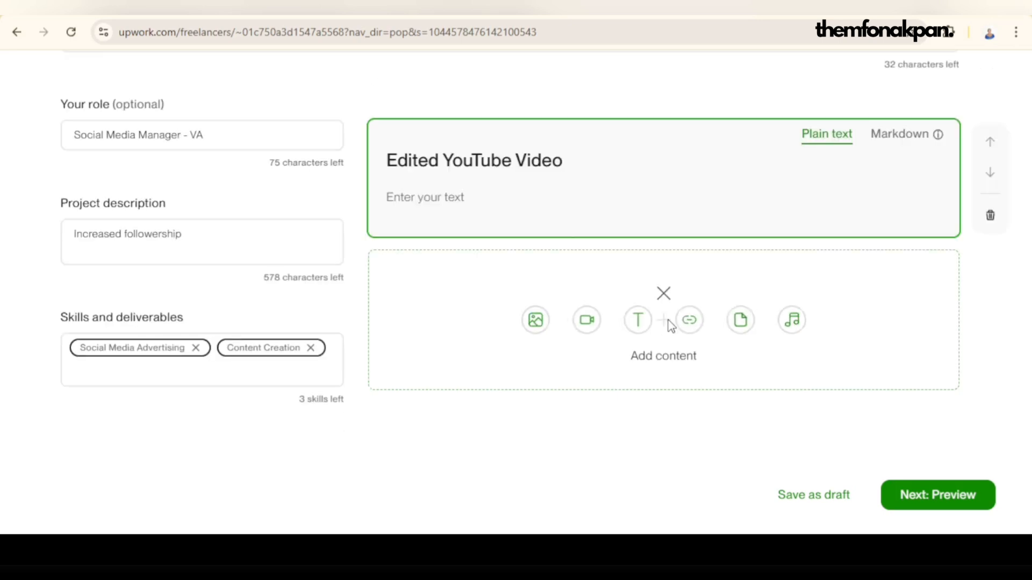
left_click(688, 323)
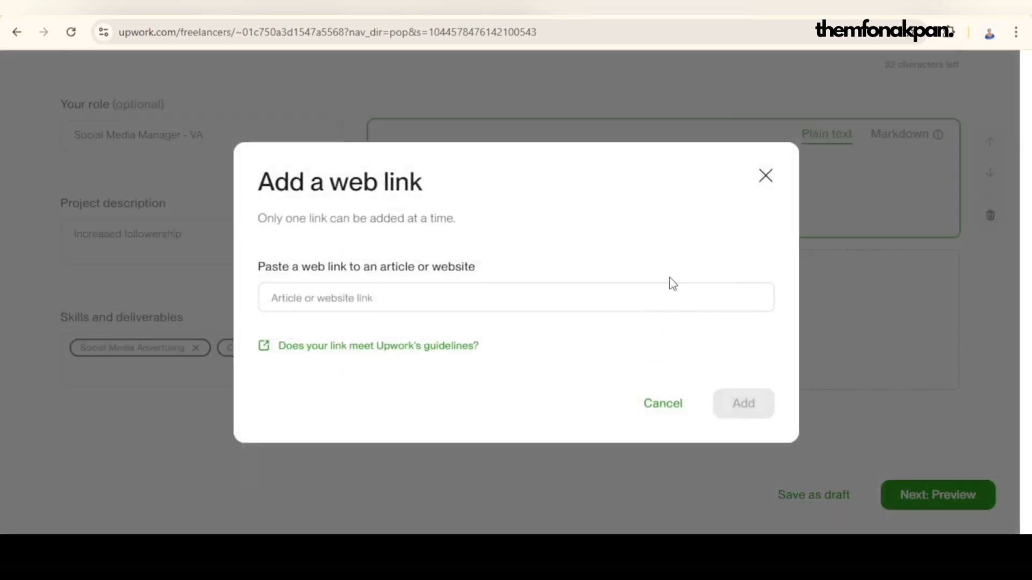
left_click(766, 176)
left_click(663, 320)
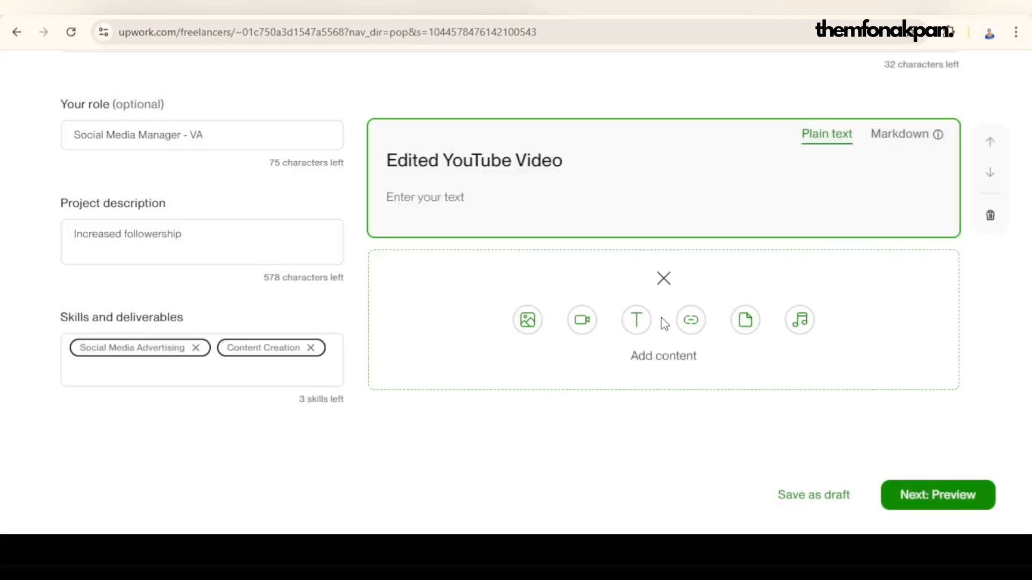
left_click(580, 319)
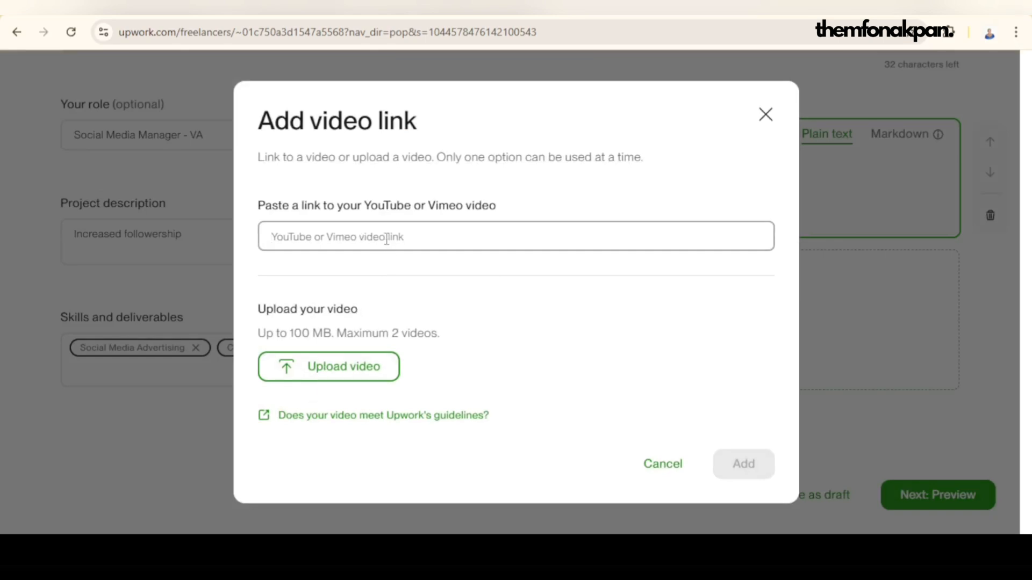
left_click(386, 238)
type("https://youtu.be/m2vAemMFkZU")
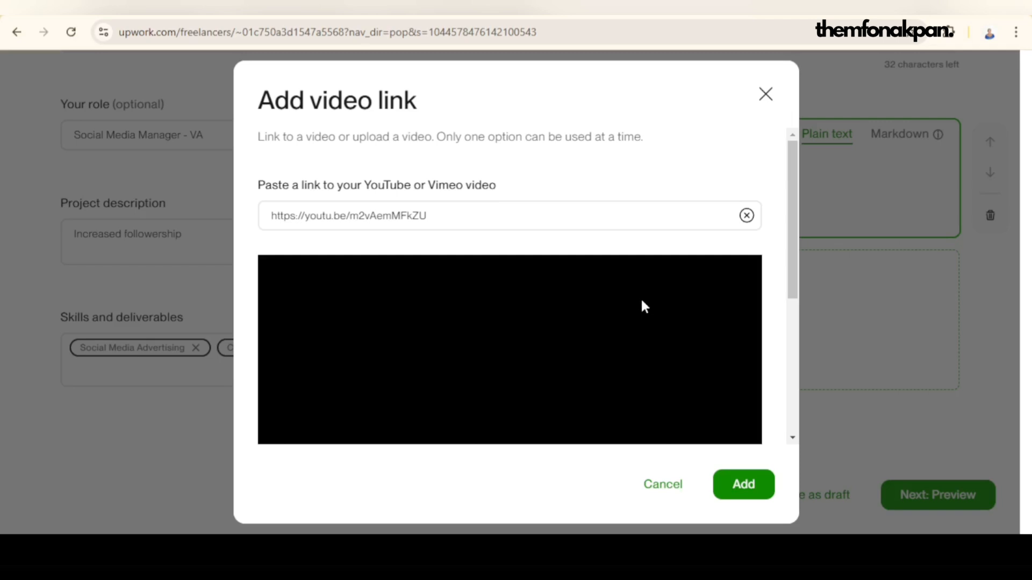
scroll(614, 294, "down", 3)
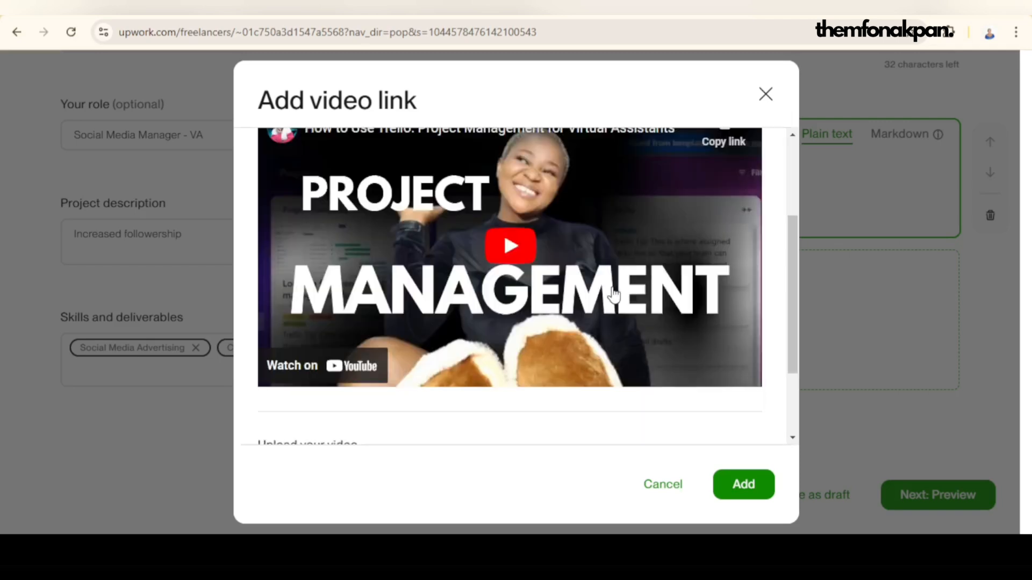
scroll(578, 215, "up", 2)
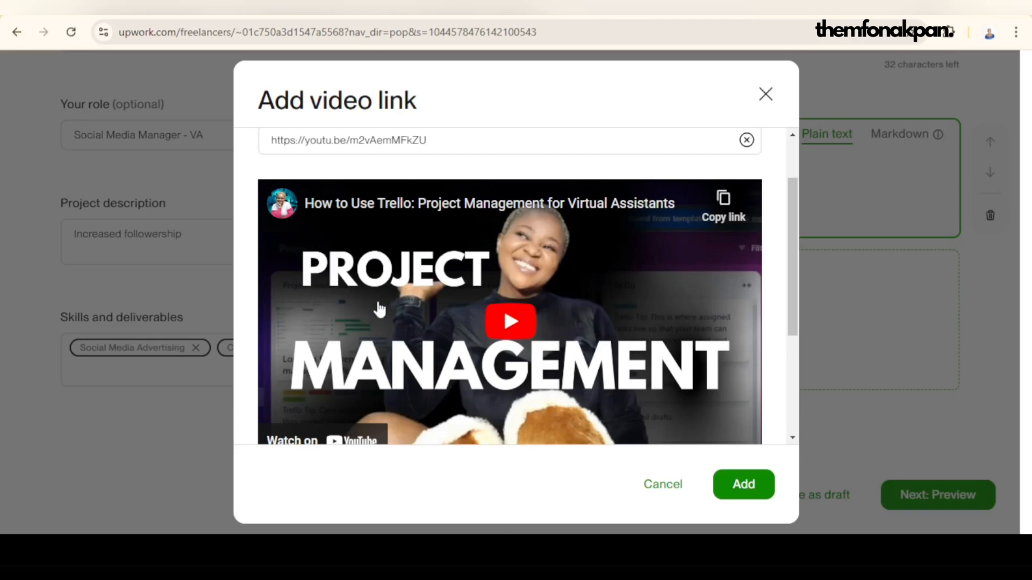
scroll(731, 355, "down", 1)
scroll(640, 337, "down", 3)
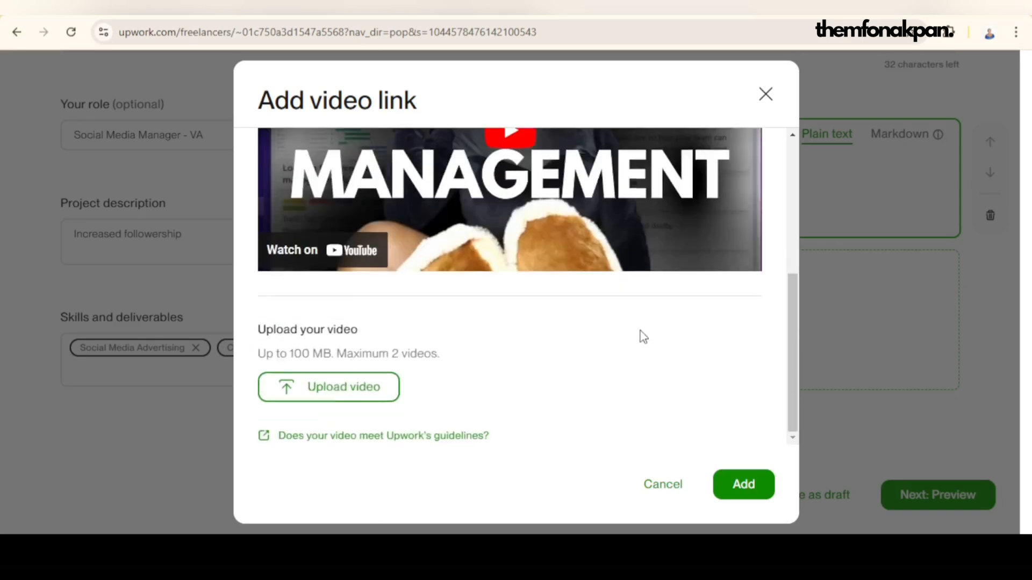
scroll(640, 336, "up", 5)
left_click(759, 500)
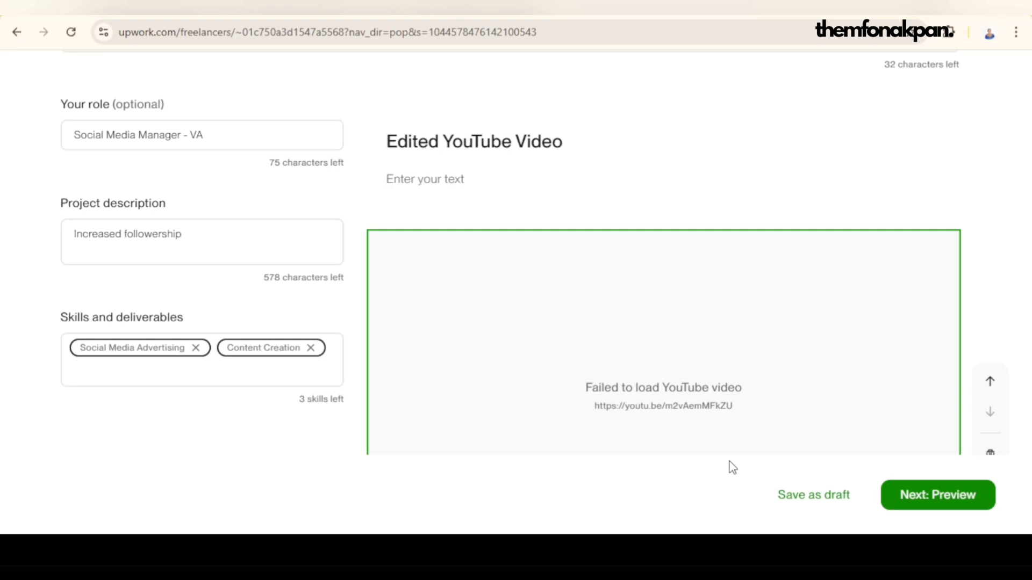
Step: Advance the project through its preview to the thumbnail stage and shift the thumbnail image slightly
scroll(756, 373, "down", 3)
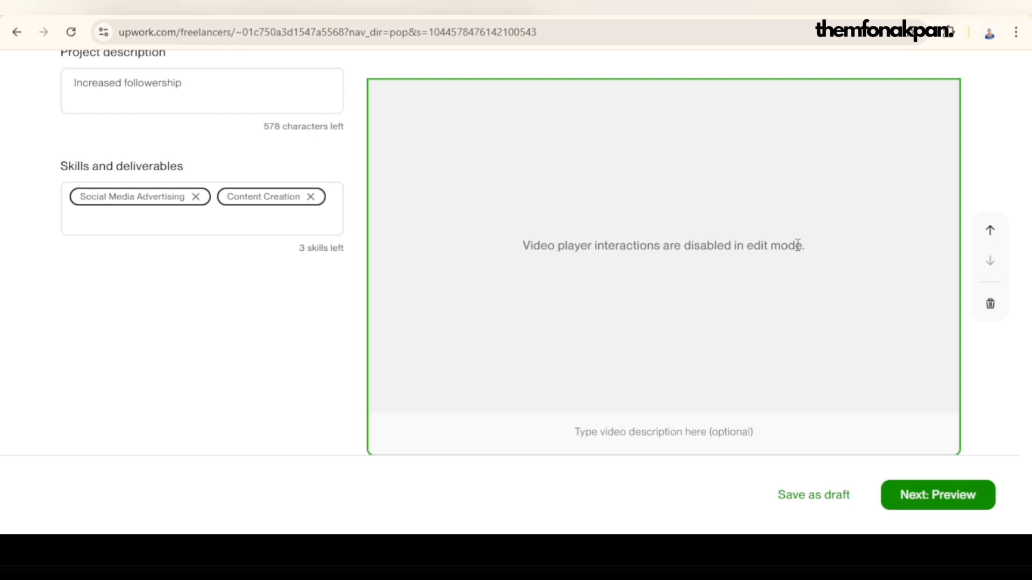
scroll(798, 258, "down", 1)
scroll(801, 263, "down", 3)
scroll(825, 286, "up", 4)
scroll(825, 290, "down", 4)
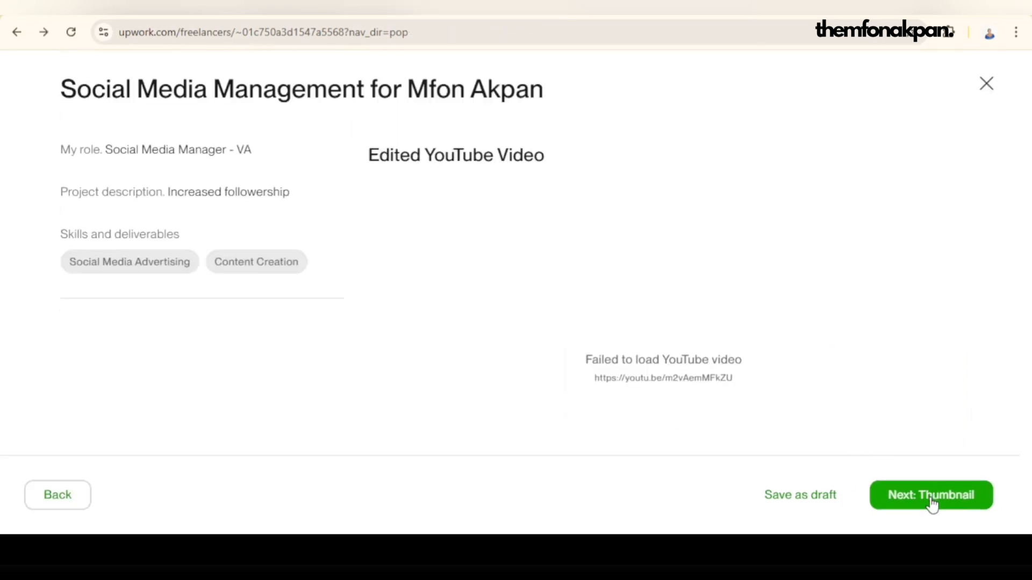
left_click(928, 497)
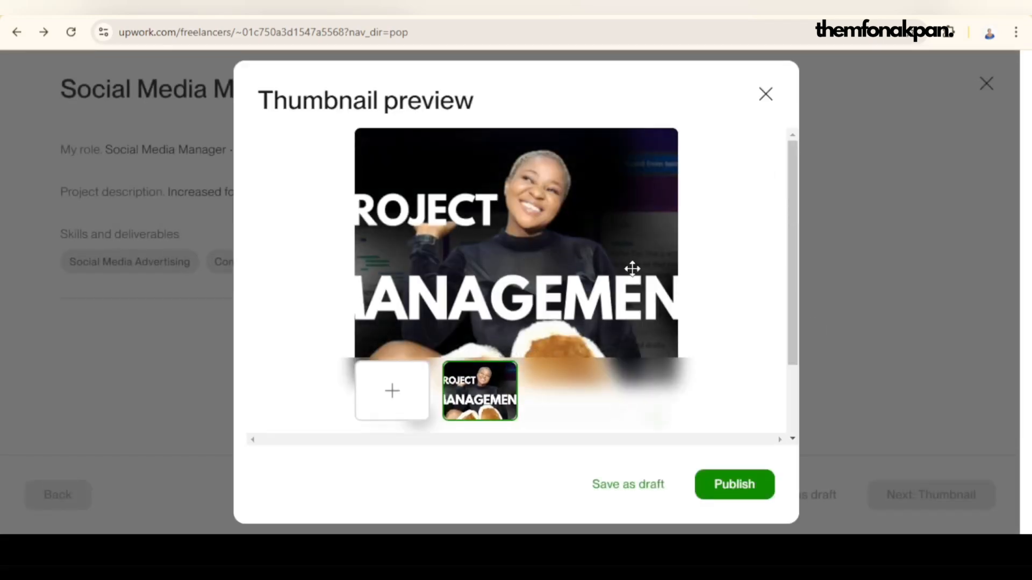
left_click_drag(590, 259, 582, 258)
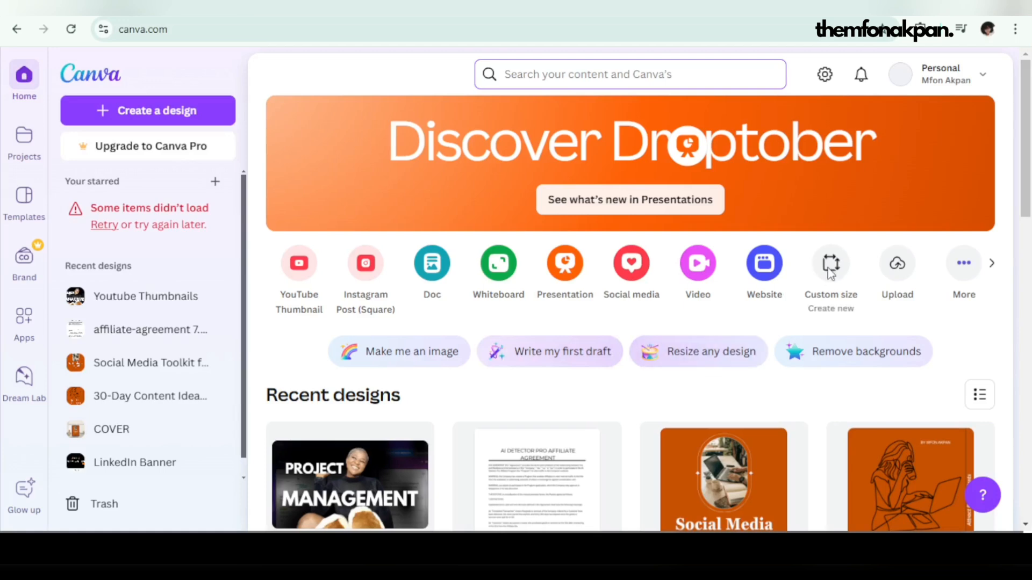
Step: Switch to Canva and create a new custom-size design 936 px wide and 750 px high
left_click(831, 264)
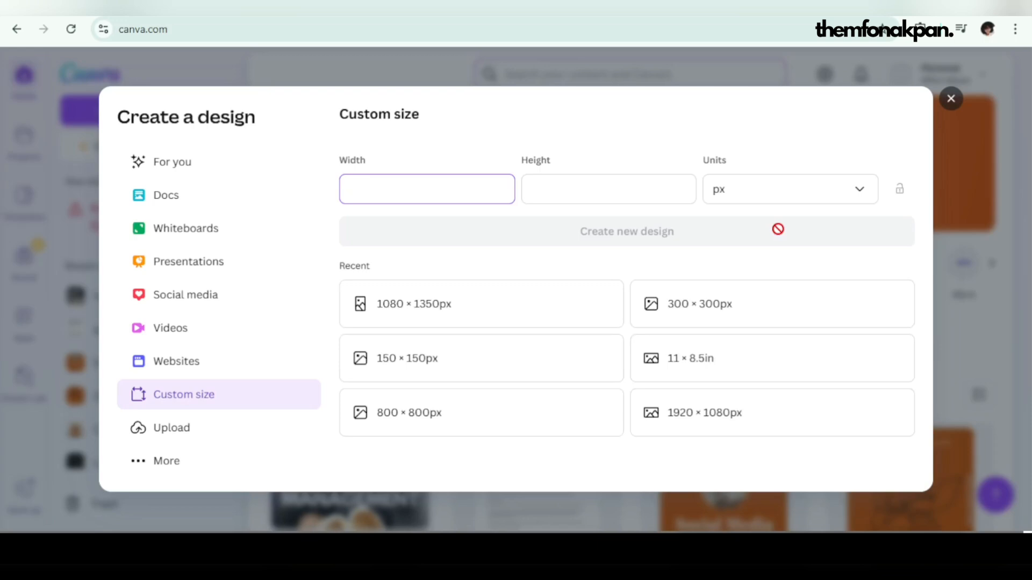
type("936")
left_click(611, 188)
type("7")
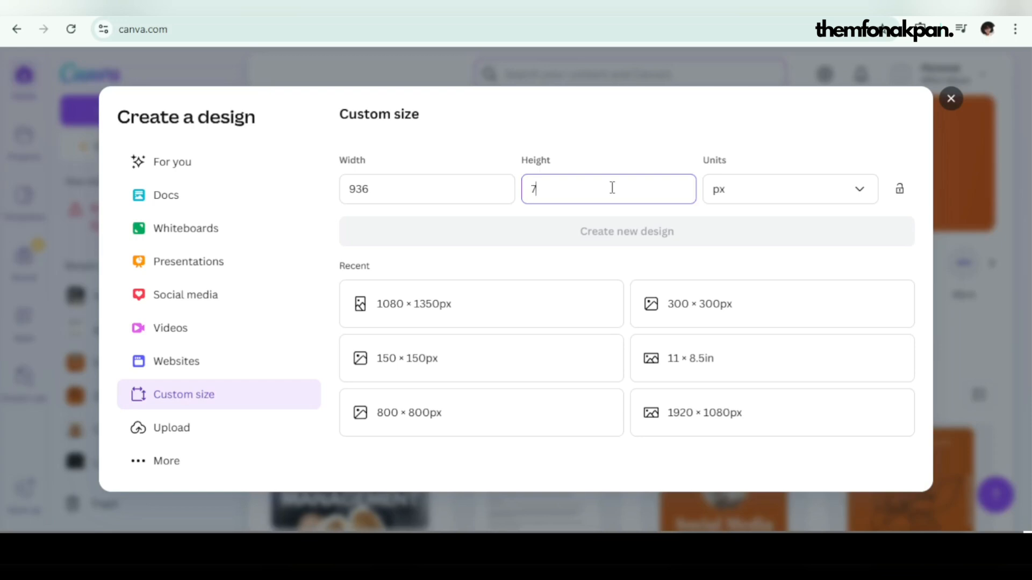
type("50")
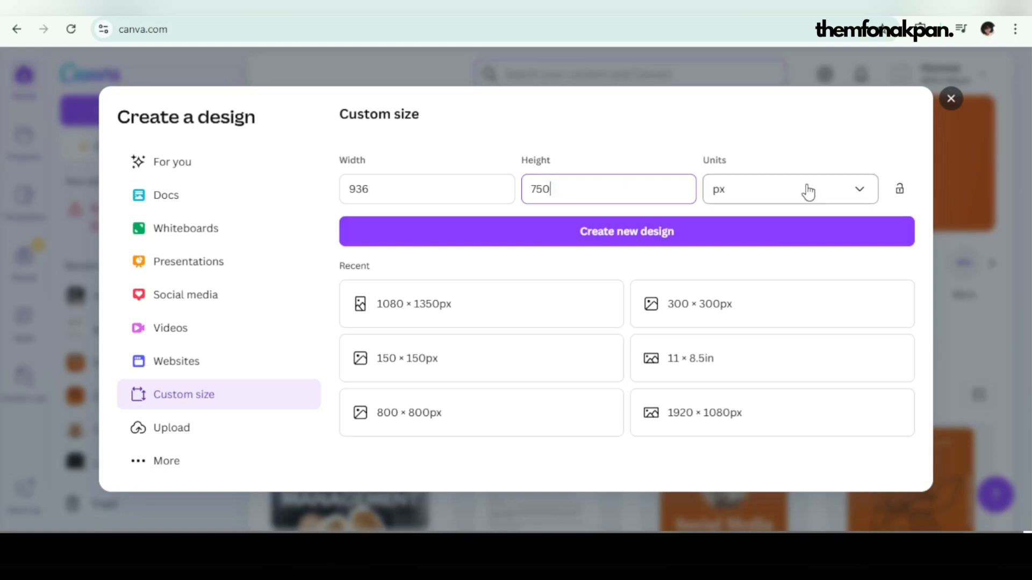
left_click(567, 235)
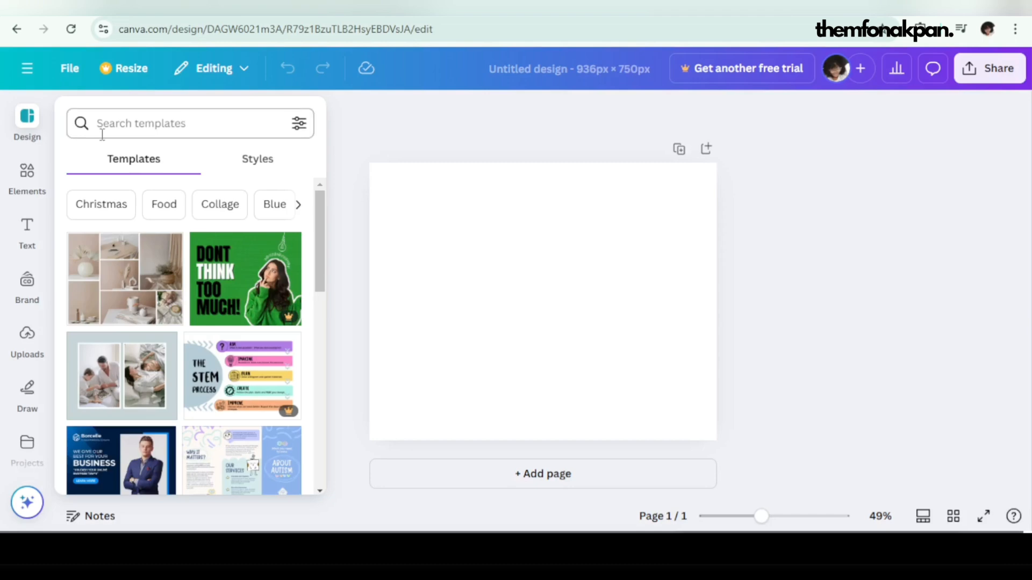
Step: Search the design elements for "rectangle frames"
left_click(27, 184)
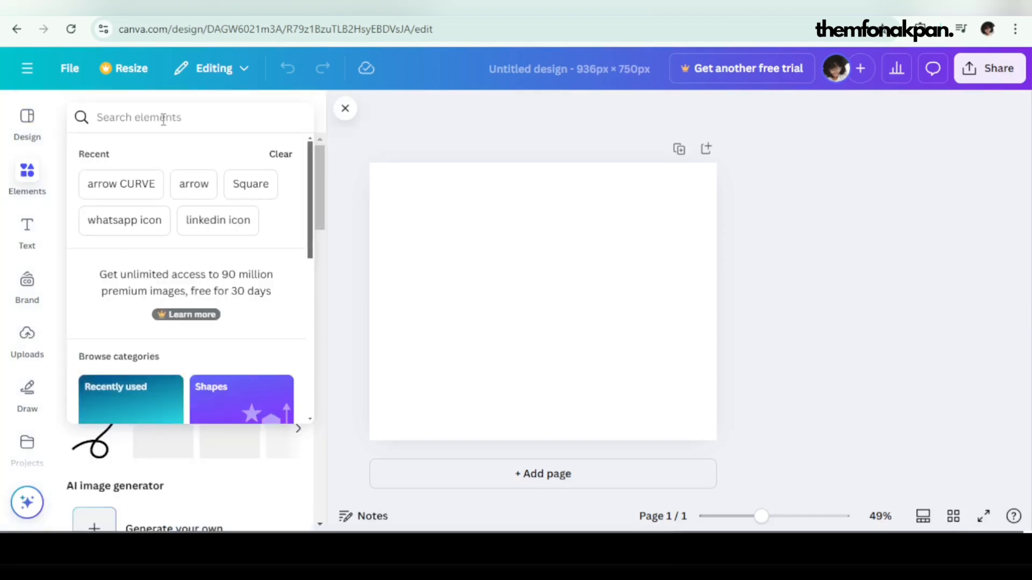
type("fram")
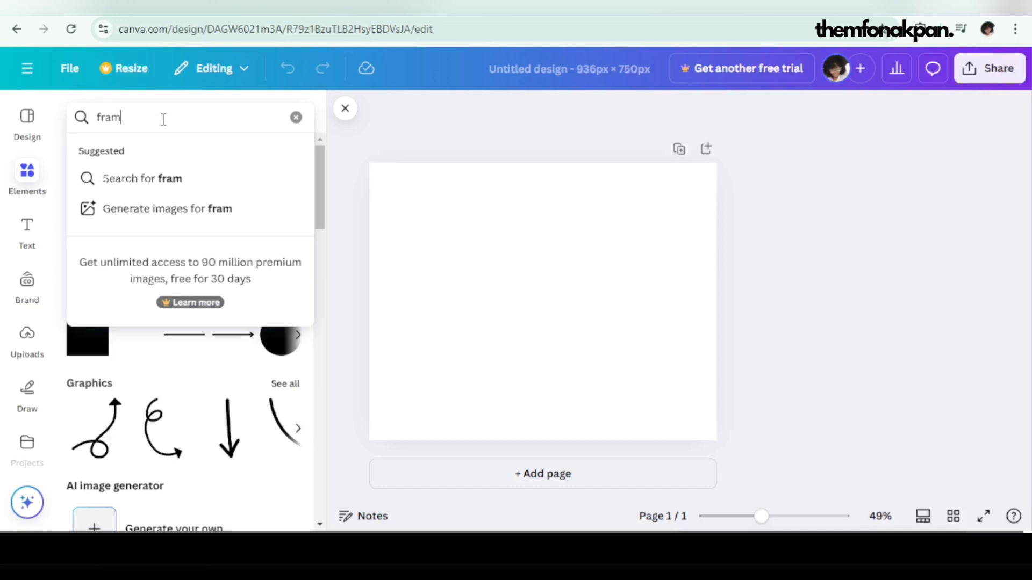
type("es")
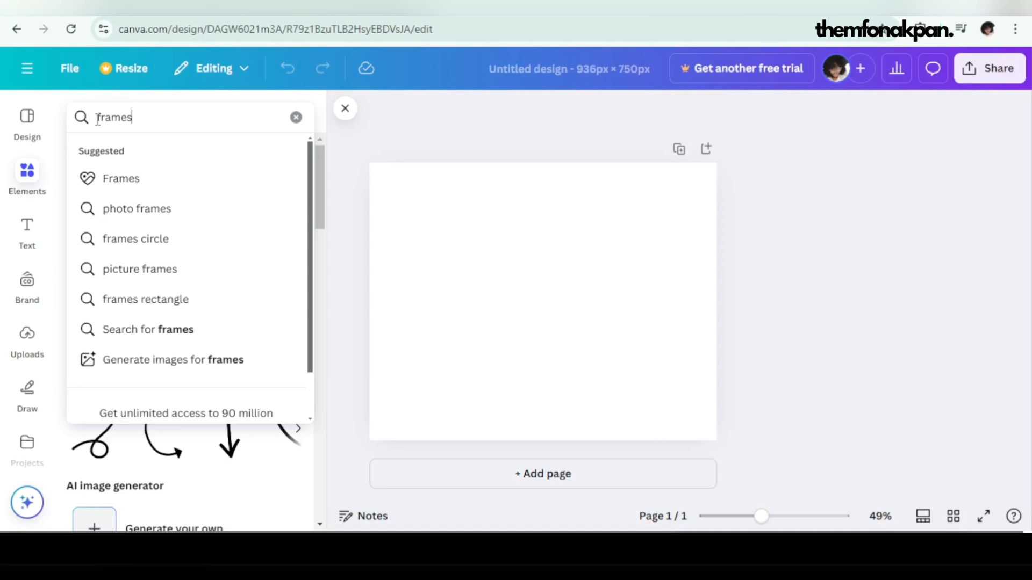
key("Return")
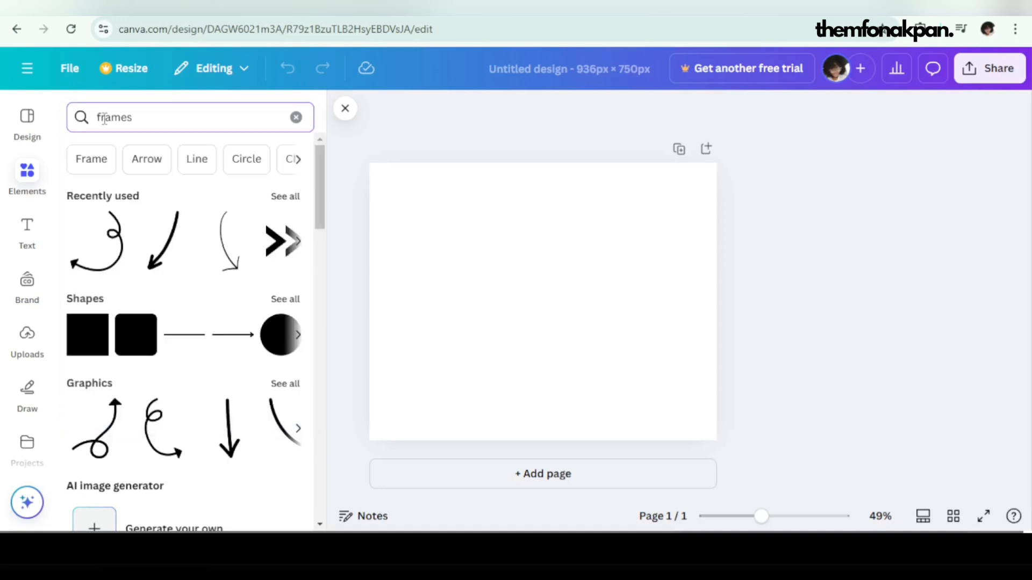
type("rectangle")
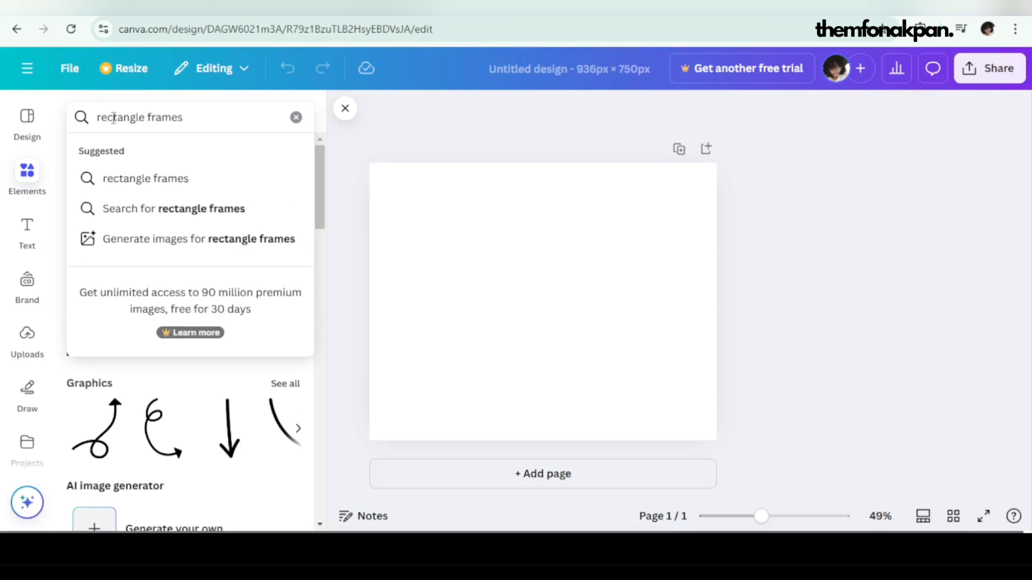
left_click(215, 116)
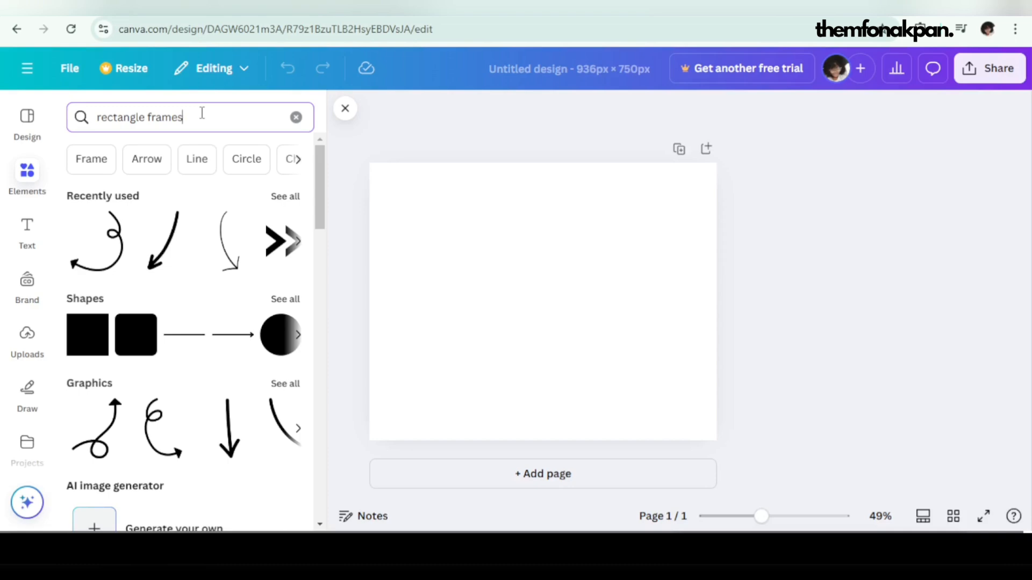
key("Return")
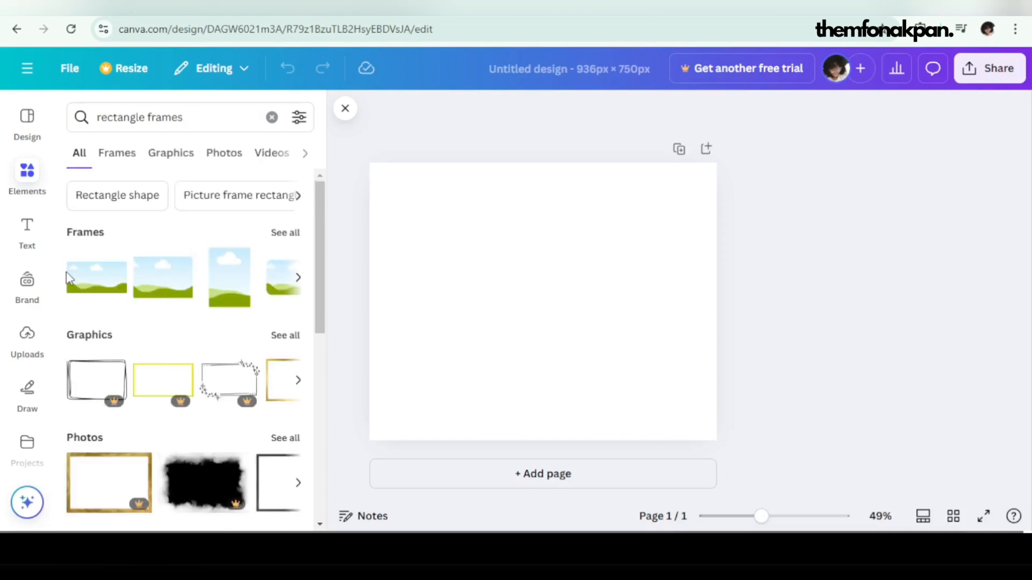
Step: Insert a landscape rectangle frame, move it to the page's upper-left area and enlarge it to cover most of the width
left_click(166, 290)
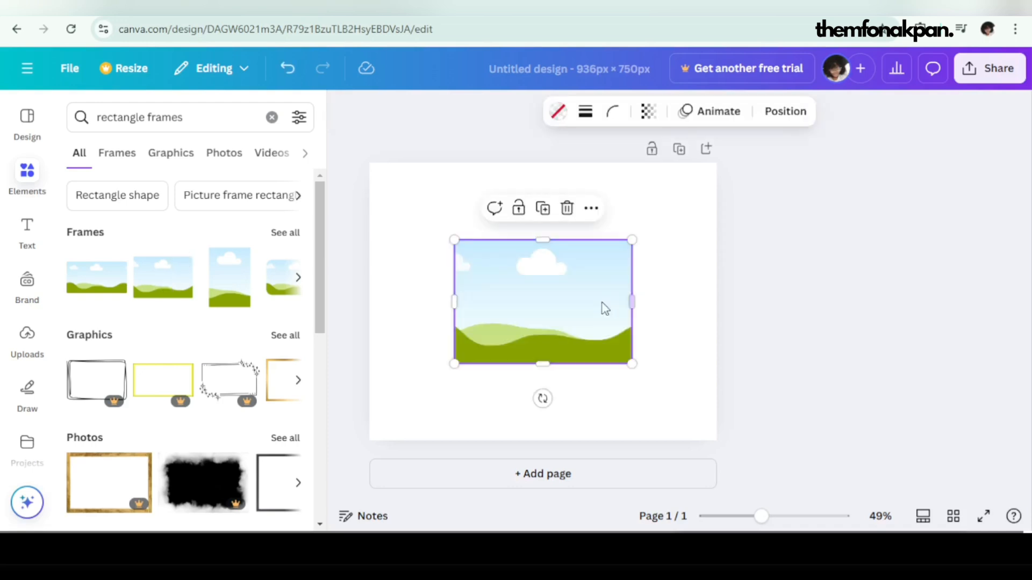
left_click_drag(605, 308, 547, 258)
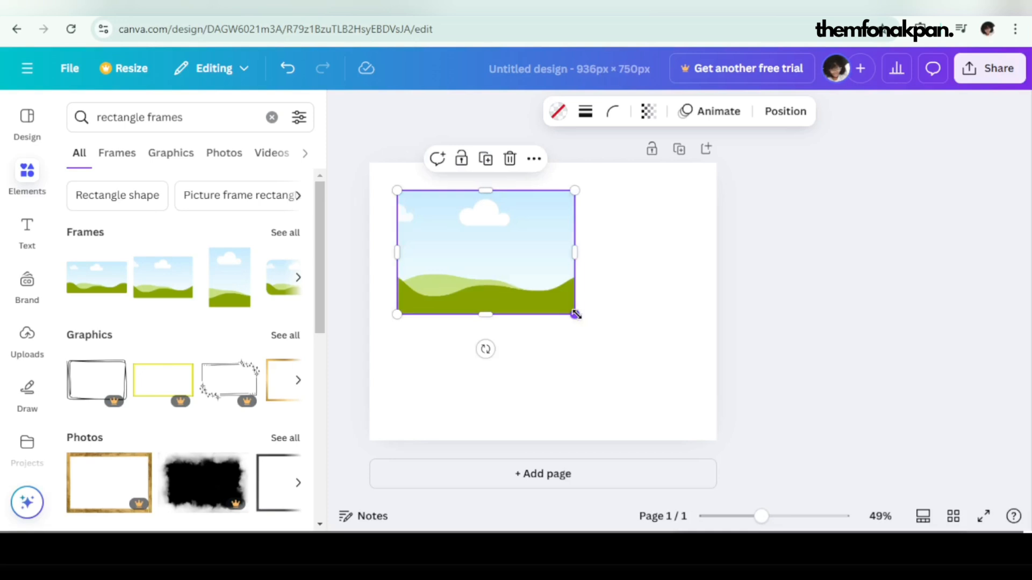
left_click_drag(575, 315, 643, 361)
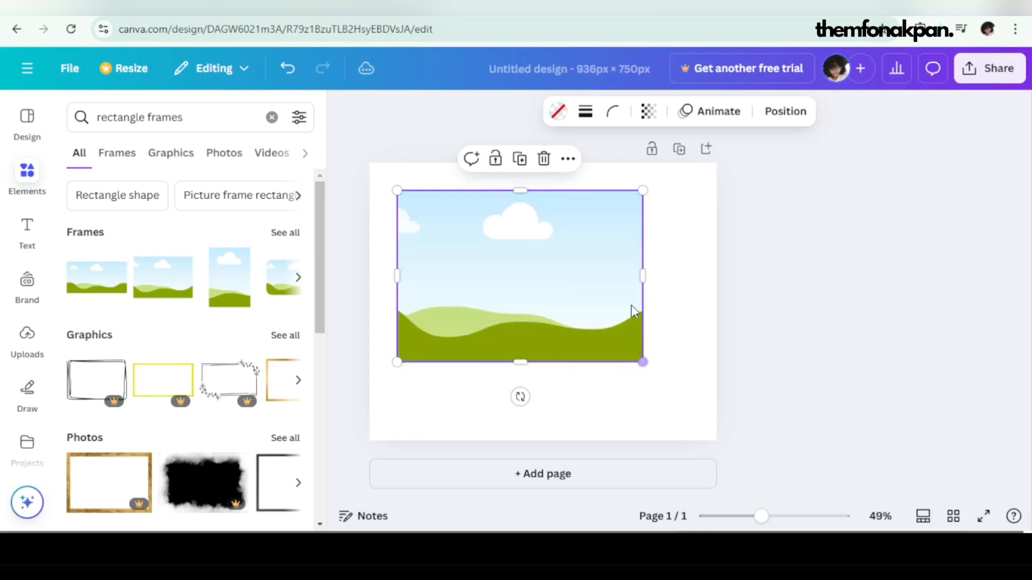
Step: Give the frame a thin white border and set the page background to black
left_click(588, 115)
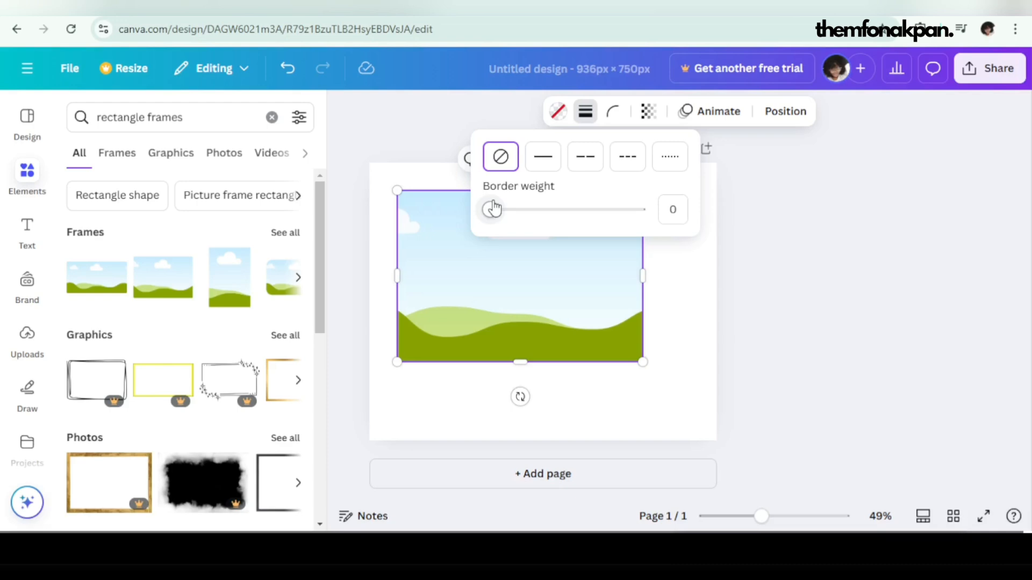
left_click_drag(493, 209, 508, 210)
left_click(86, 322)
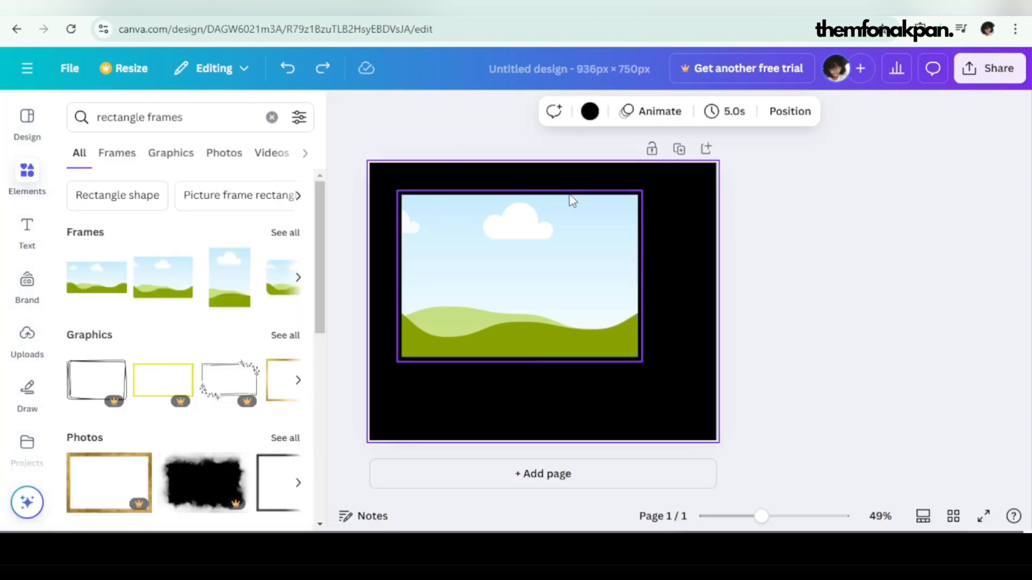
left_click(572, 201)
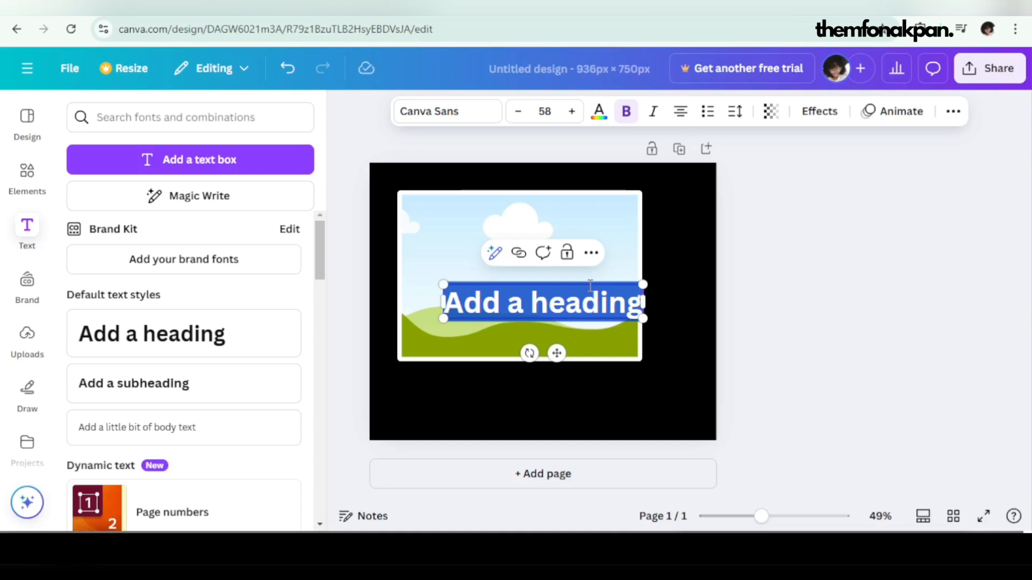
Step: Add the heading "YOUTUBE VIDEO EDITING" in white League Spartan below the frame
type("YOUTUBE VIDEO EDITING")
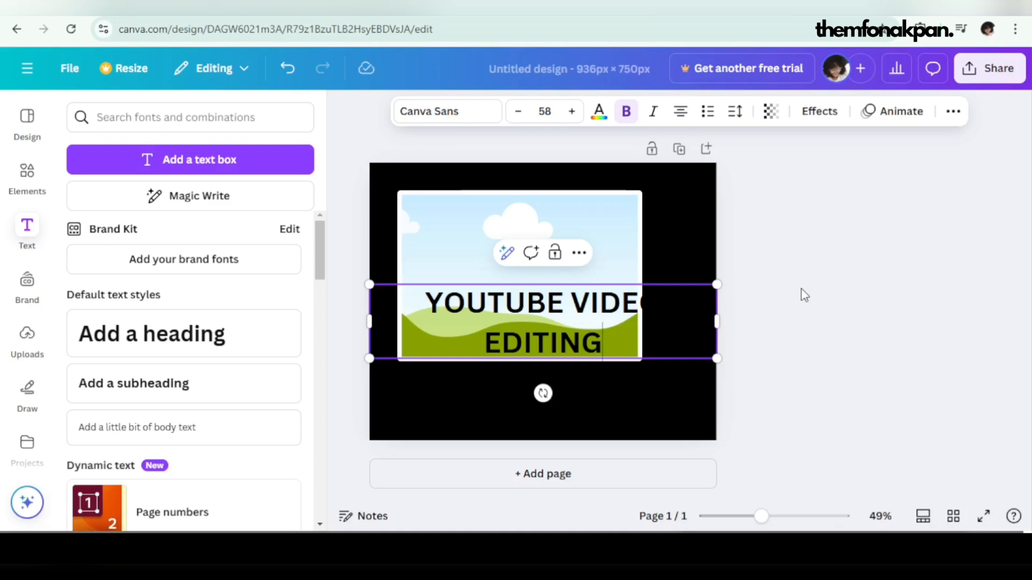
left_click(447, 112)
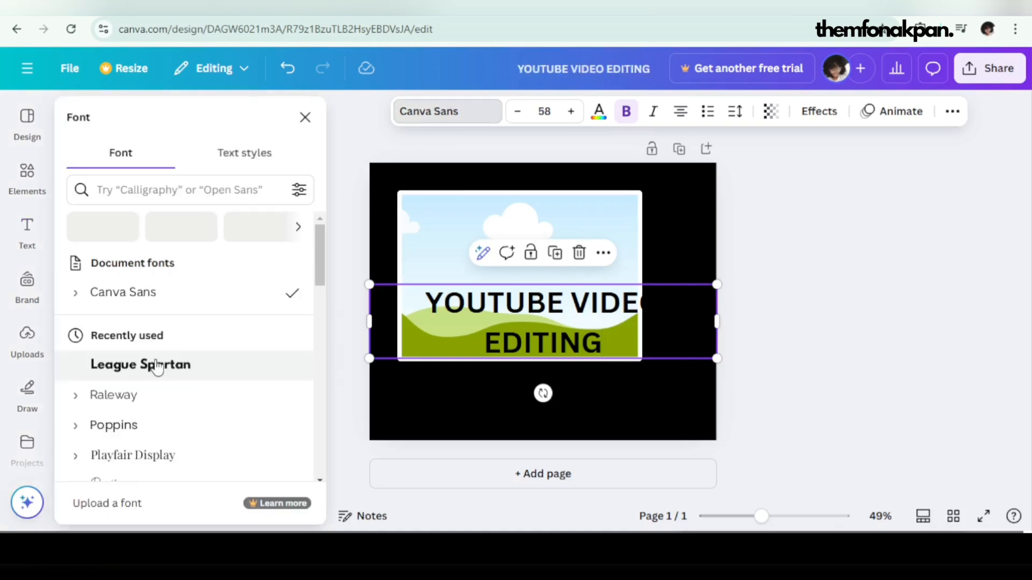
left_click(156, 367)
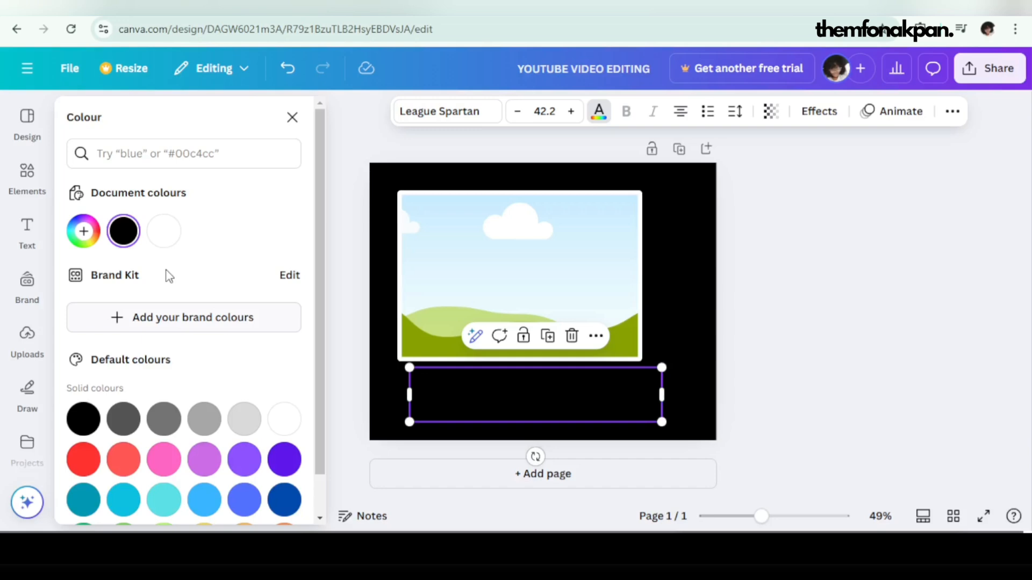
Step: Switch to Pinterest and pick the dark laptop editing timeline image from the "video editing" results for the frame
left_click(610, 278)
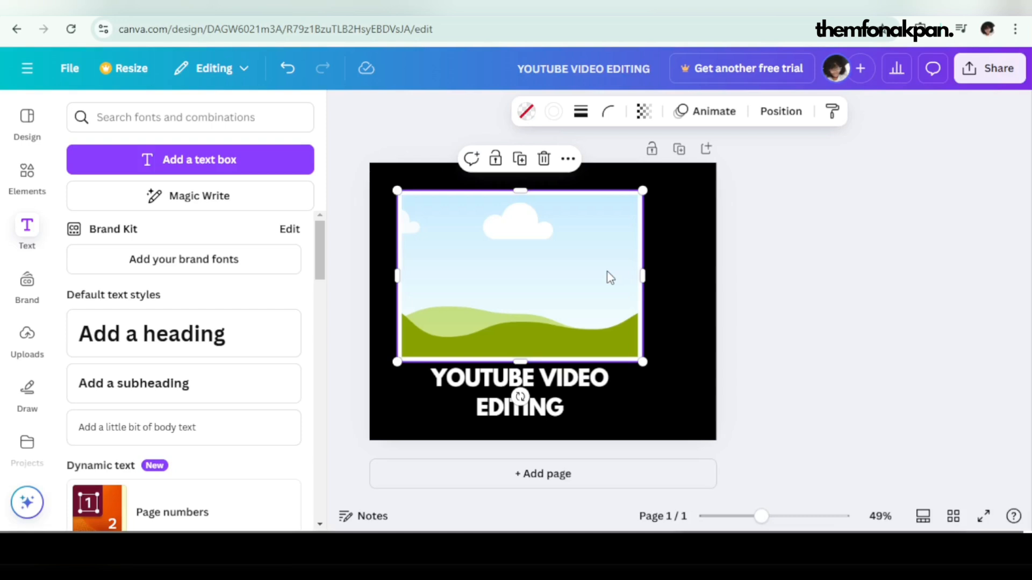
key("ctrl+t")
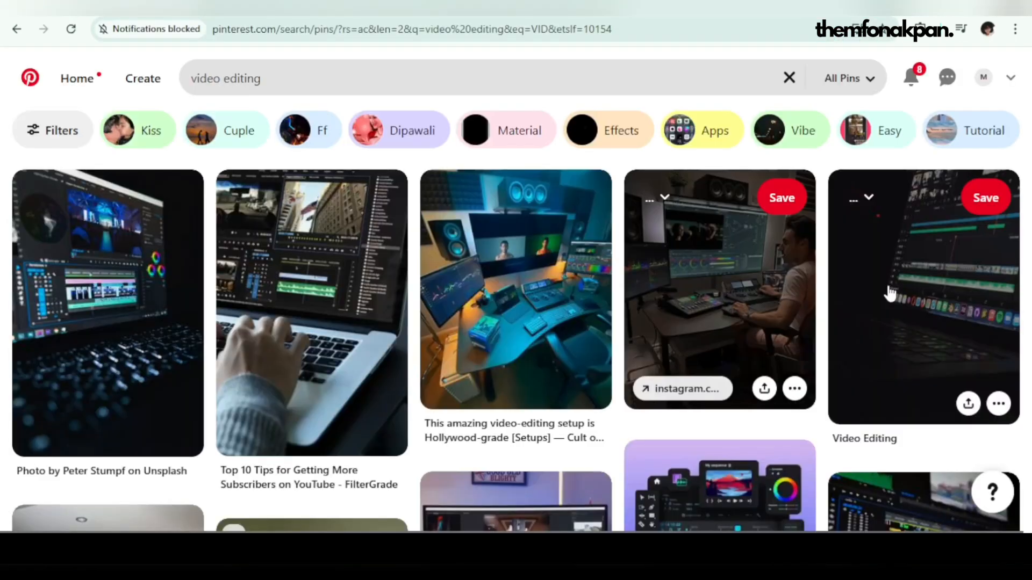
left_click(968, 404)
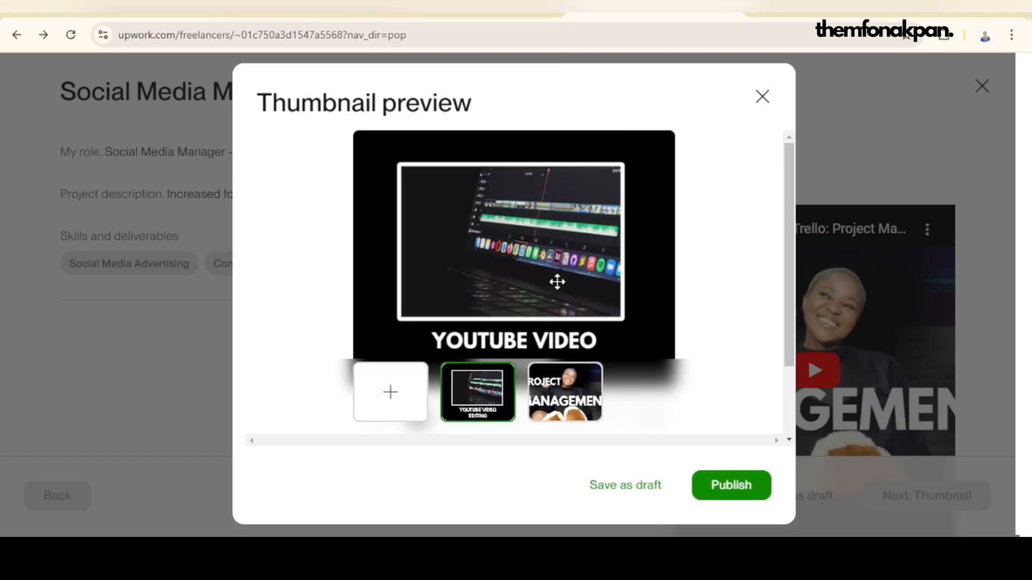
Step: Publish the social media management project on Upwork with the "YOUTUBE VIDEO EDITING" thumbnail and dismiss the confirmation
left_click(731, 486)
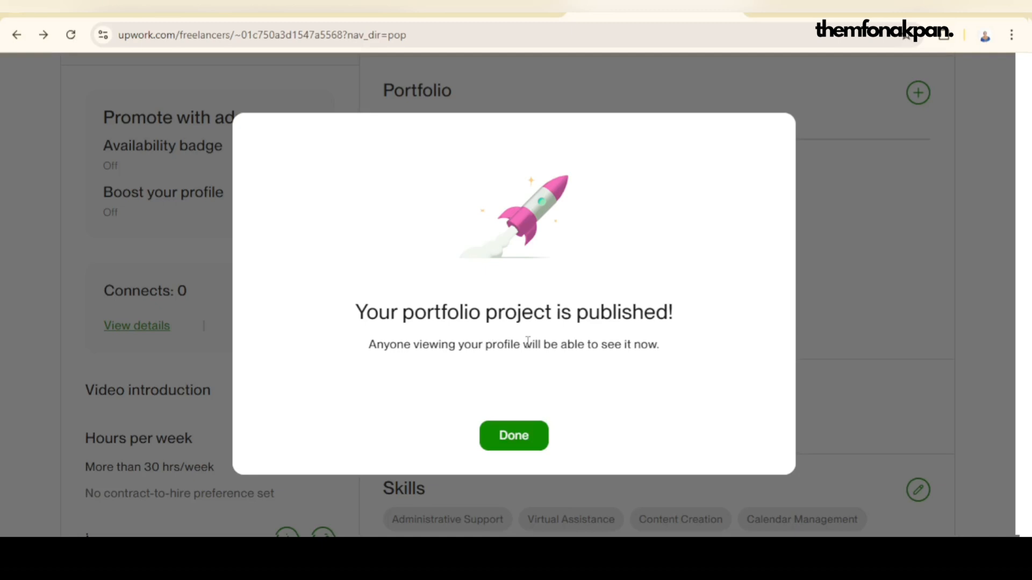
left_click(520, 435)
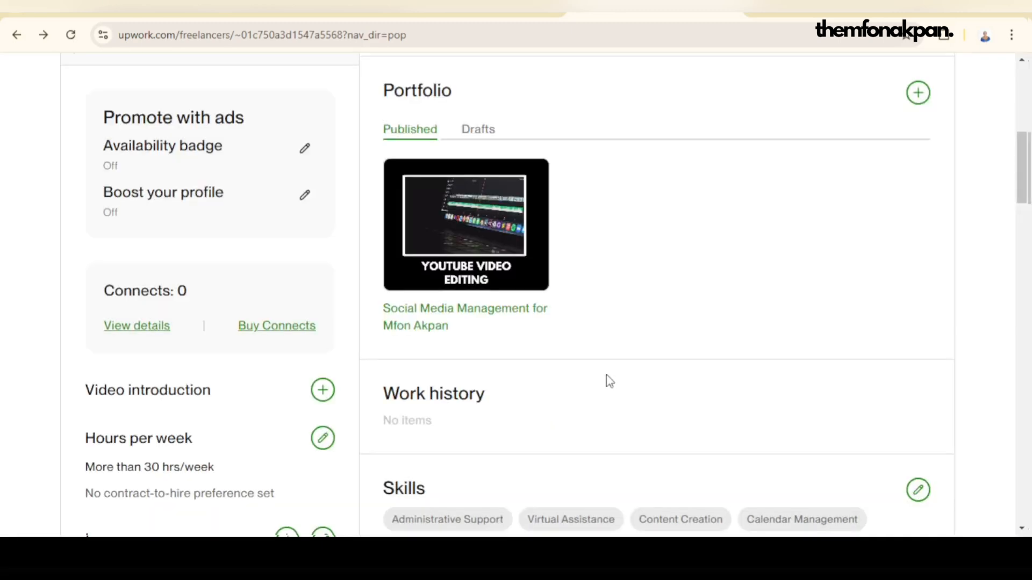
scroll(609, 381, "up", 3)
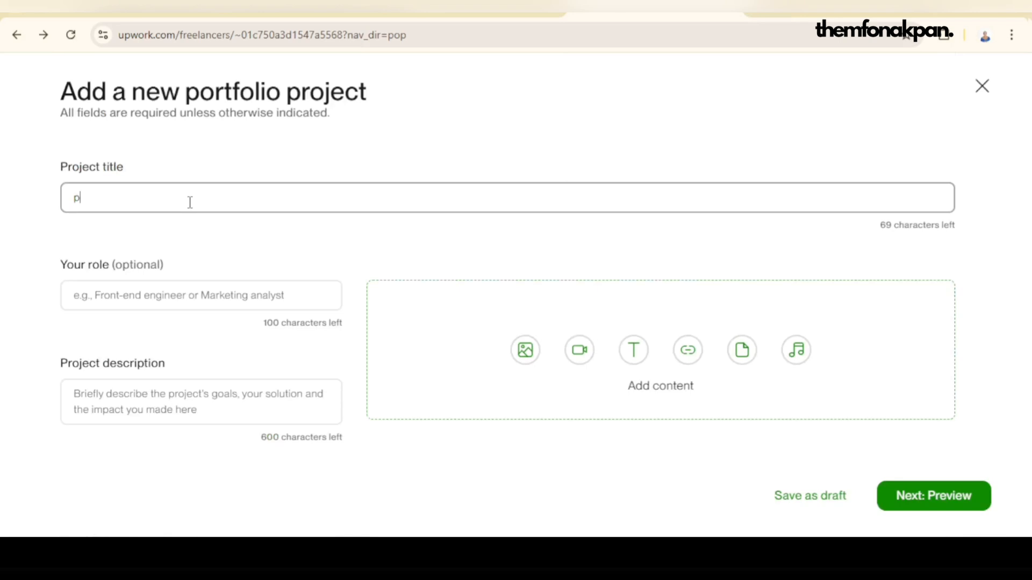
Step: Title the new portfolio project "Webinar Project Management", enter "VA Project manager" as role and description, and start adding a web link
key("BackSpace")
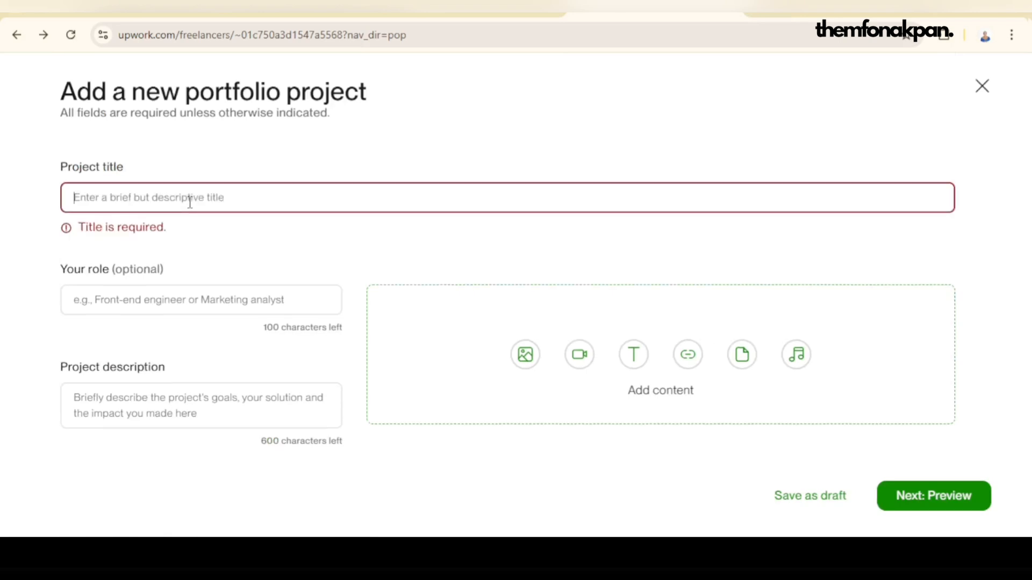
type("Project manag")
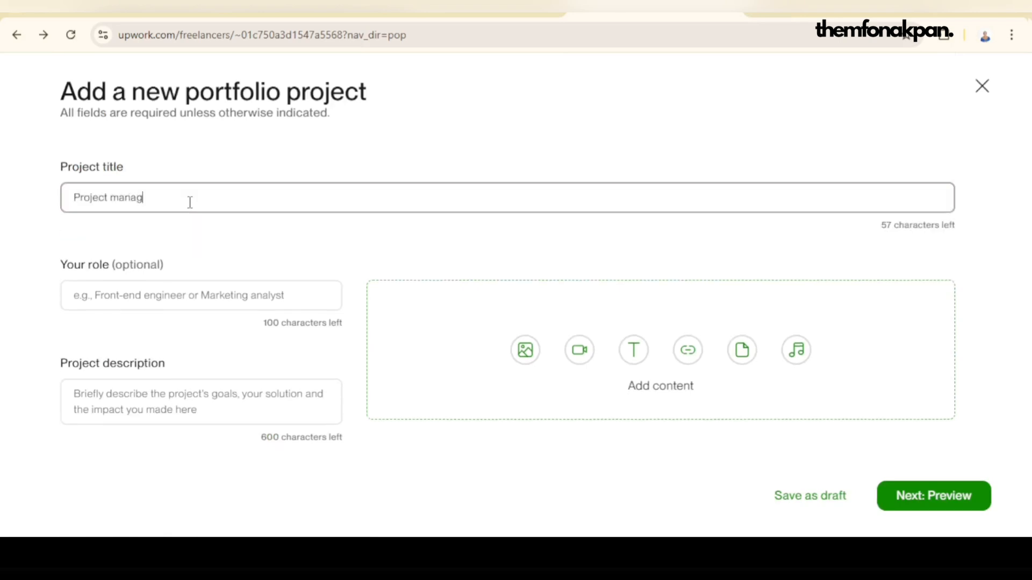
key("BackSpace")
key("BackSpace")
key("BackSpace")
key("BackSpace")
key("BackSpace")
key("BackSpace")
left_click(145, 302)
type("VA Project manager")
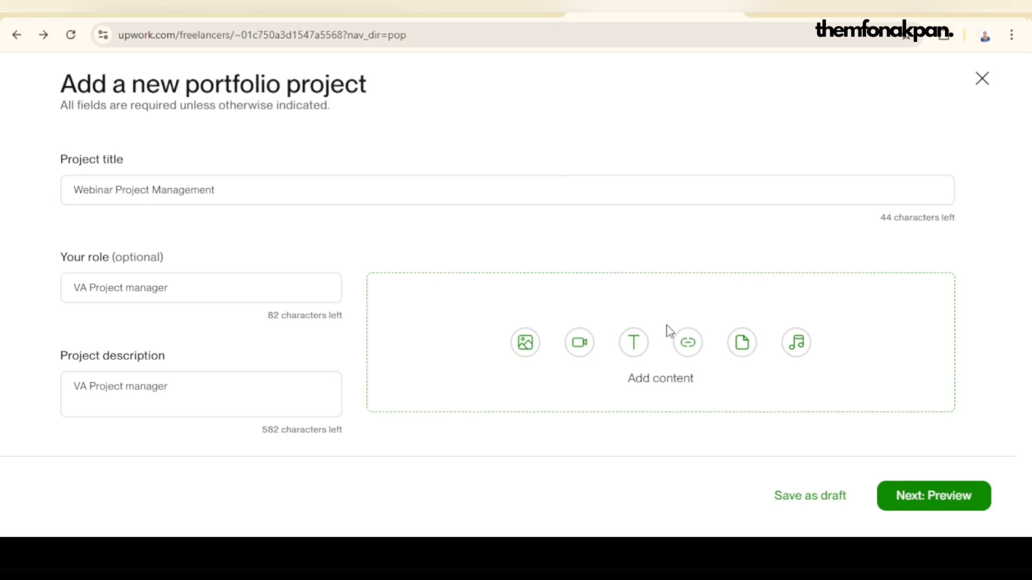
scroll(667, 326, "up", 1)
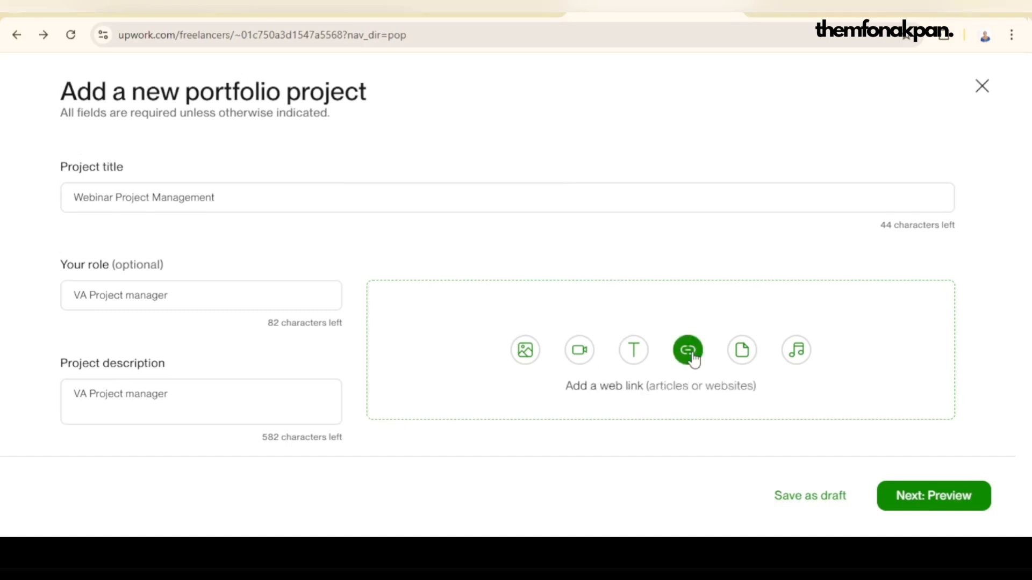
left_click(693, 359)
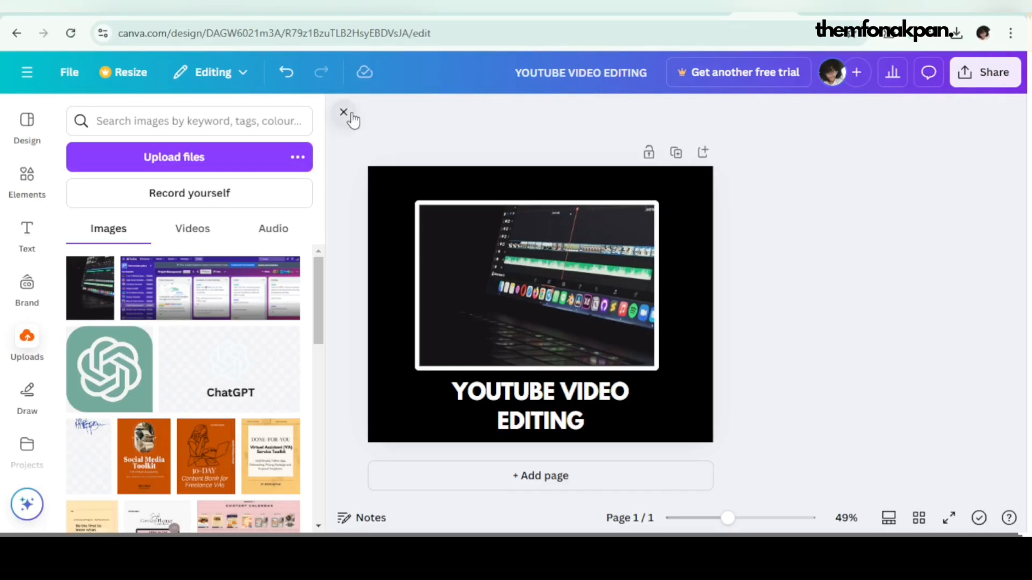
Step: Duplicate the thumbnail page in Canva, change the copy's heading to "PROJECT MANAGEMENT" and select its framed image for replacement
left_click(344, 113)
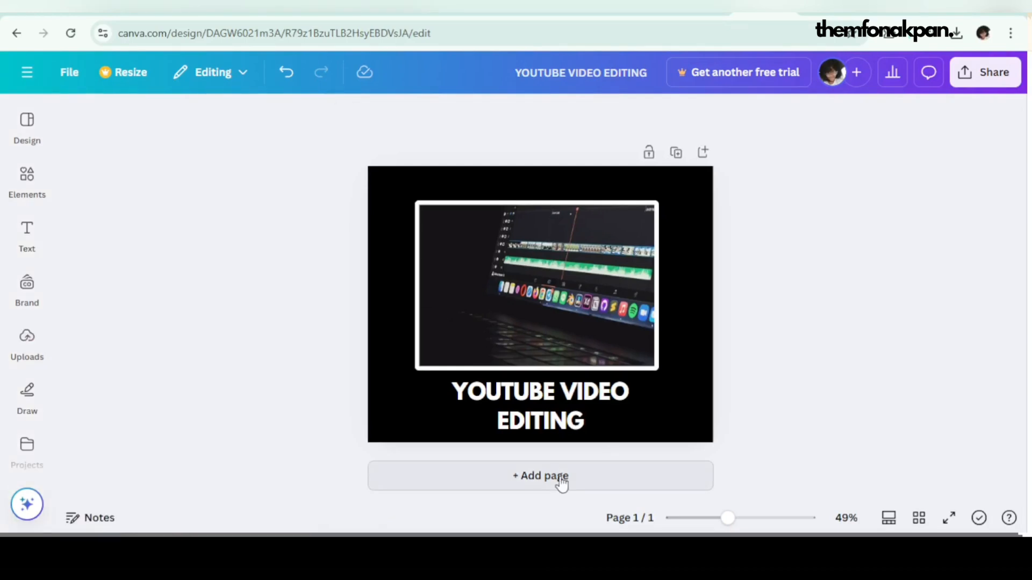
left_click(675, 153)
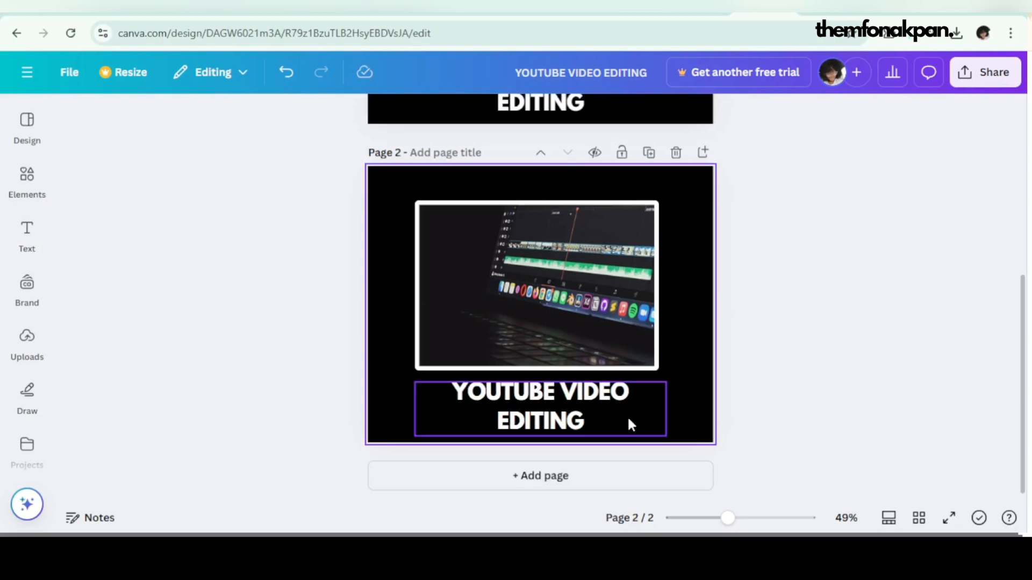
double_click(559, 413)
type("P")
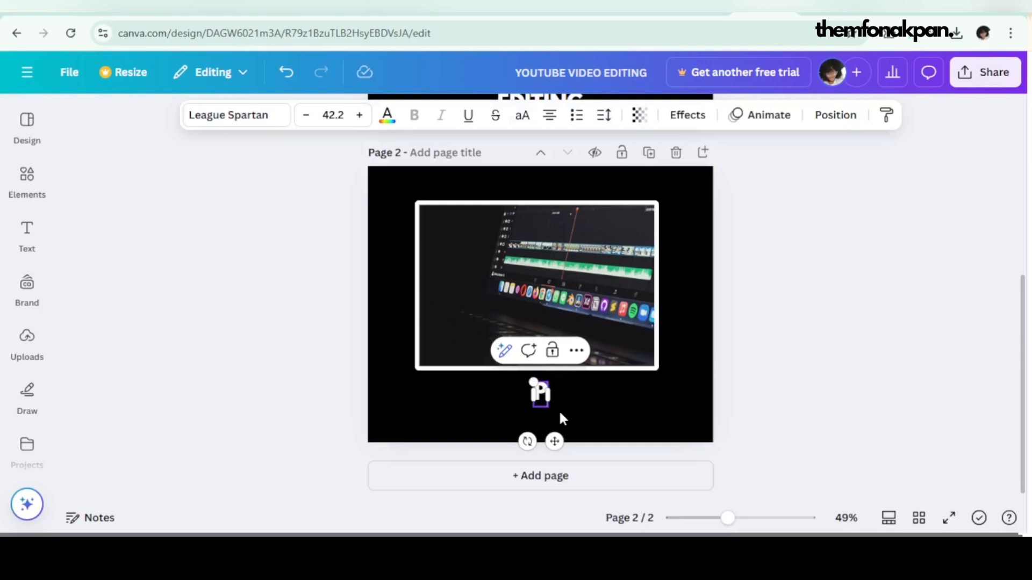
type("ROJECT MANAGE")
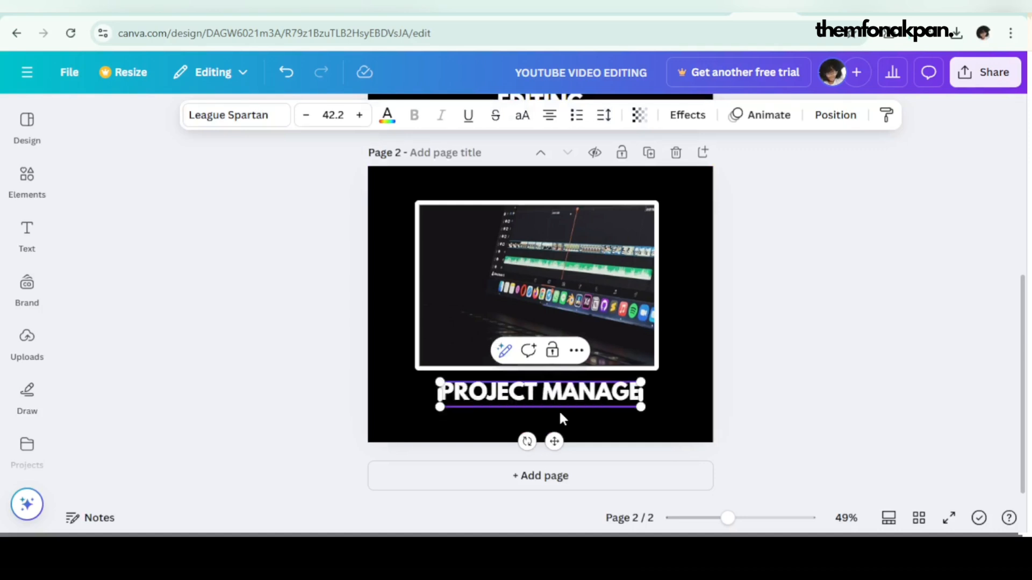
type("MENT")
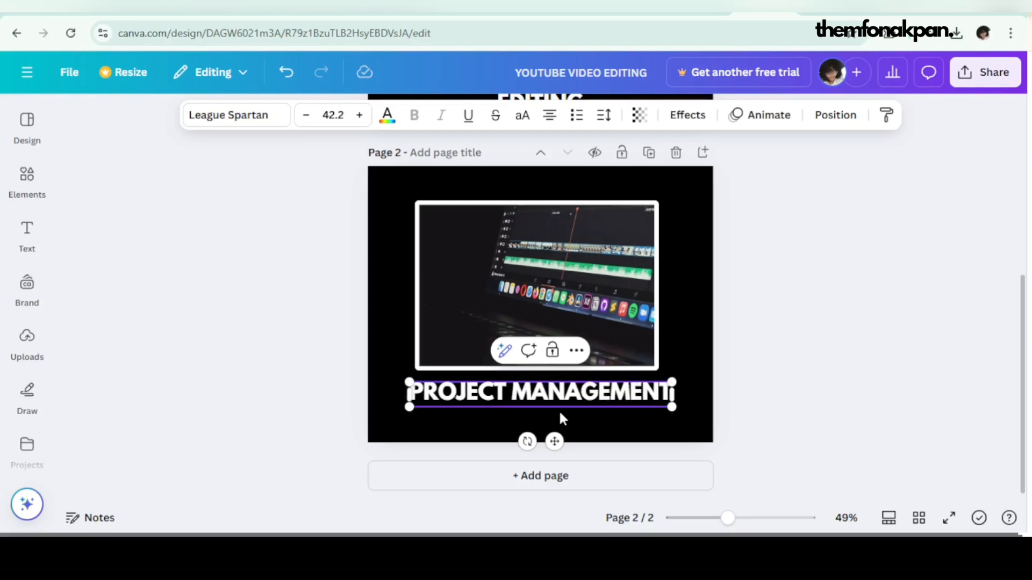
left_click(647, 326)
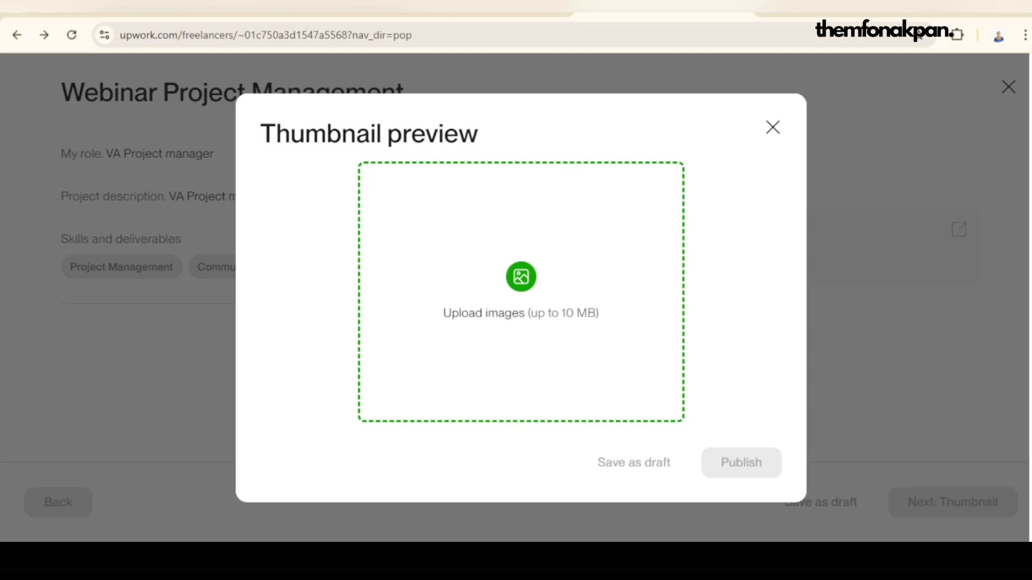
Step: Switch to Upwork and publish the Webinar Project Management project with the "PROJECT MANAGEMENT" thumbnail
left_click(752, 499)
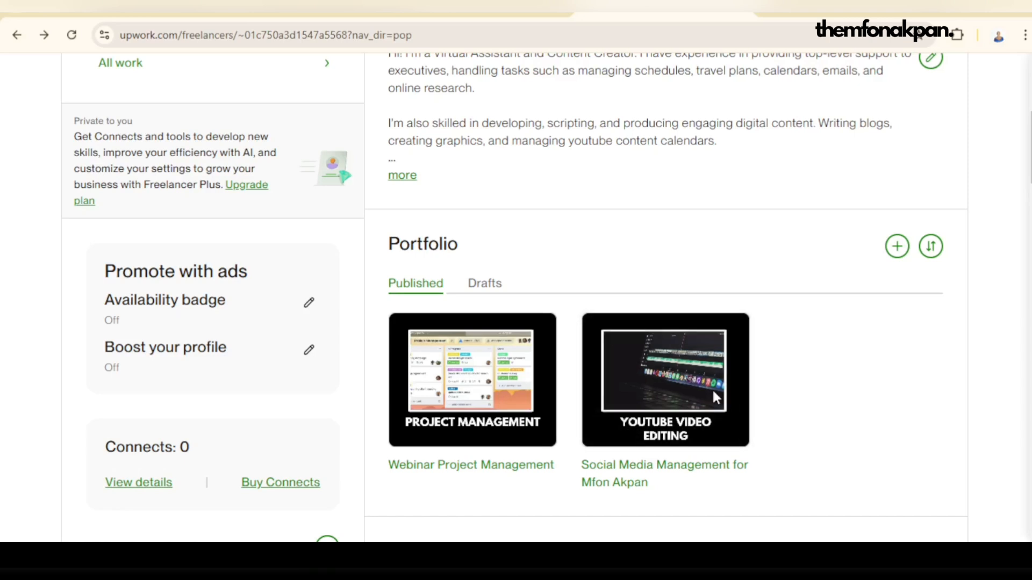
Step: Start another portfolio project titled "Inbox management", with "Executive Assistant" as role and the title text as description
left_click(907, 245)
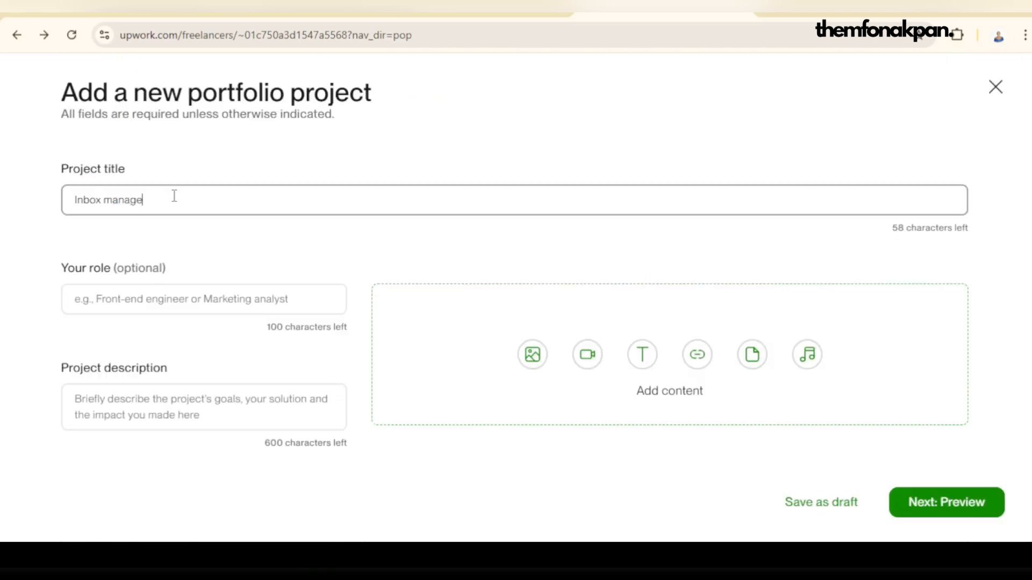
type("ment")
left_click_drag(173, 196, 36, 211)
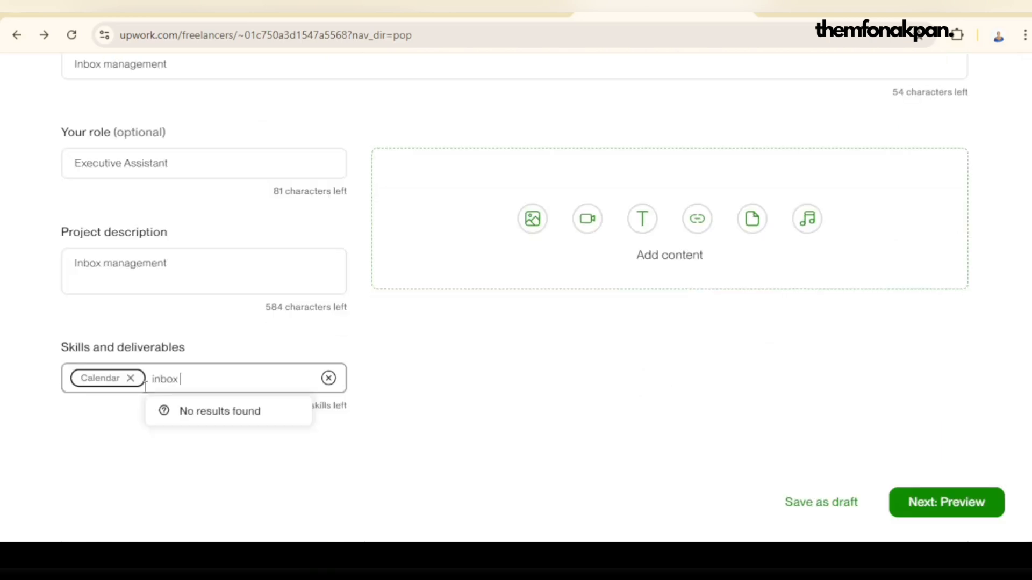
Step: Replace the unmatched "inbox" entry in the project's skills and deliverables with Email
double_click(154, 376)
type("Email")
key("Return")
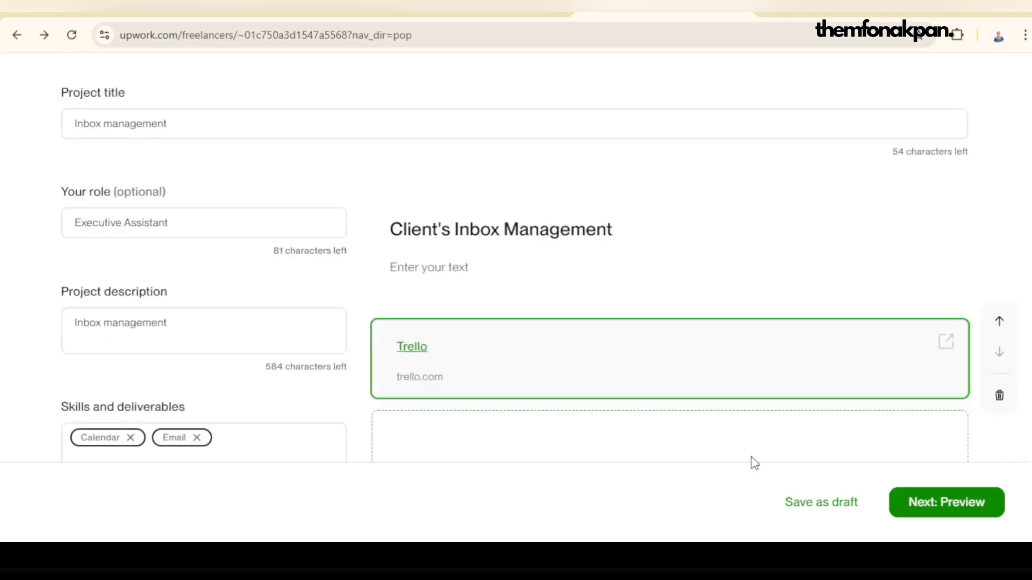
Step: Preview the Inbox management project and publish it with the "YOUTUBE VIDEO EDITING" thumbnail
left_click(946, 502)
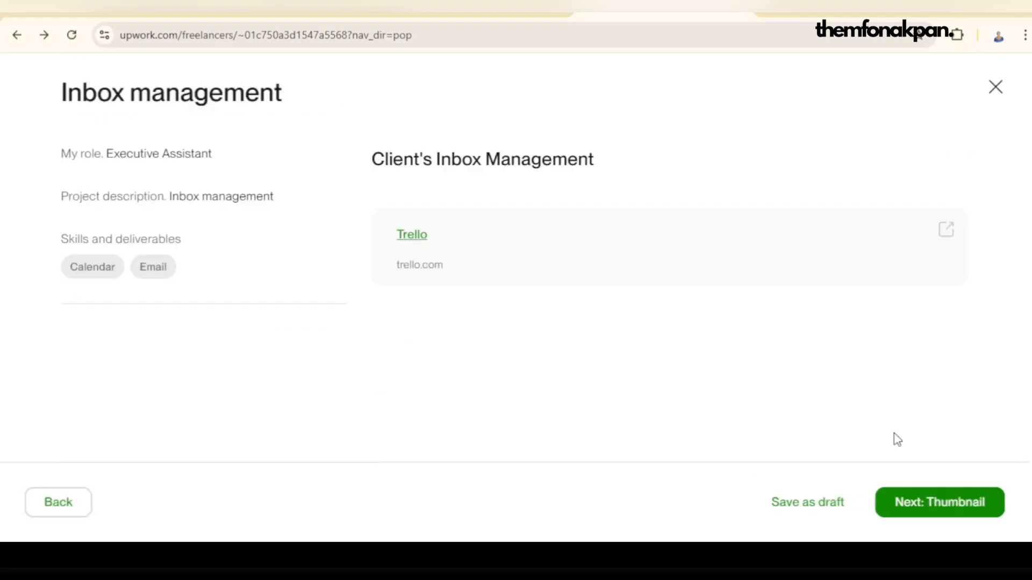
left_click(966, 515)
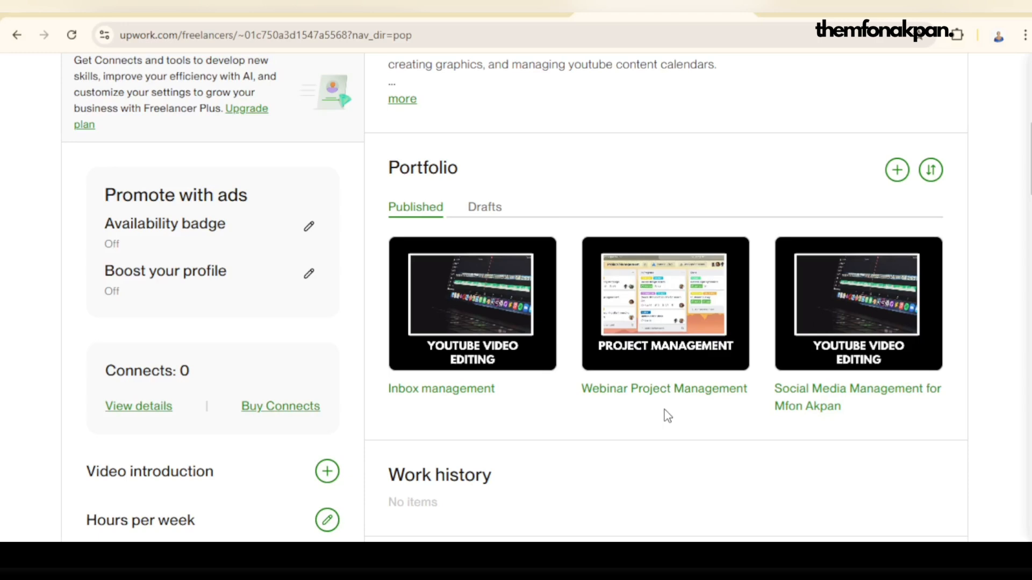
Step: Review the published projects on the main profile and the Portfolio section of the Social Media Strategy profile
left_click(808, 395)
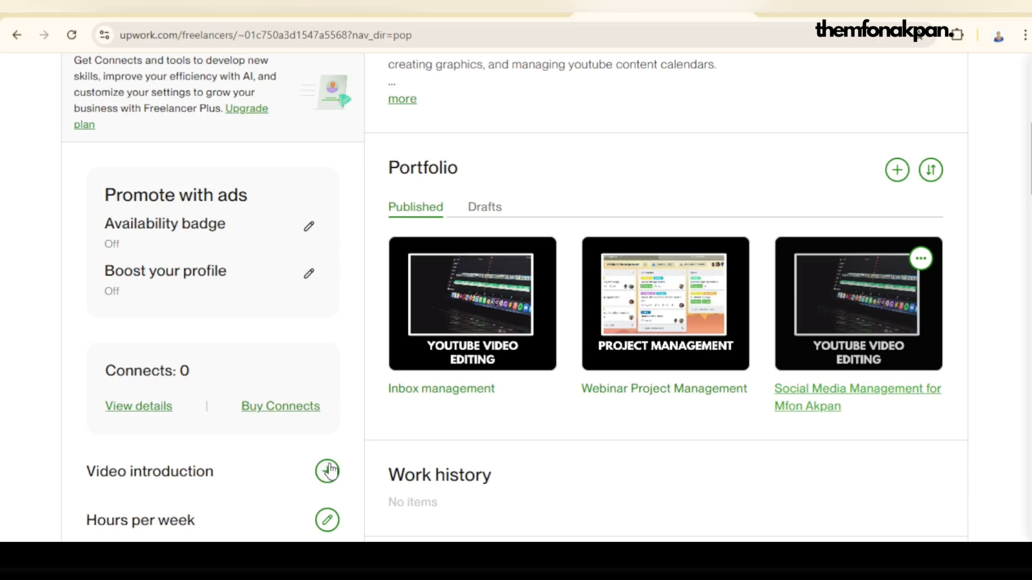
scroll(615, 422, "up", 2)
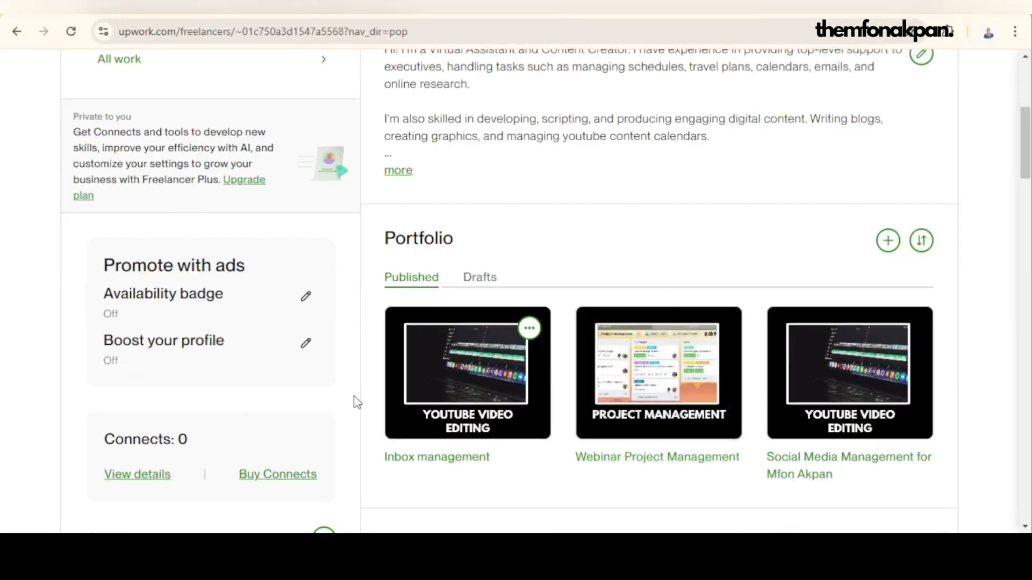
scroll(653, 329, "up", 6)
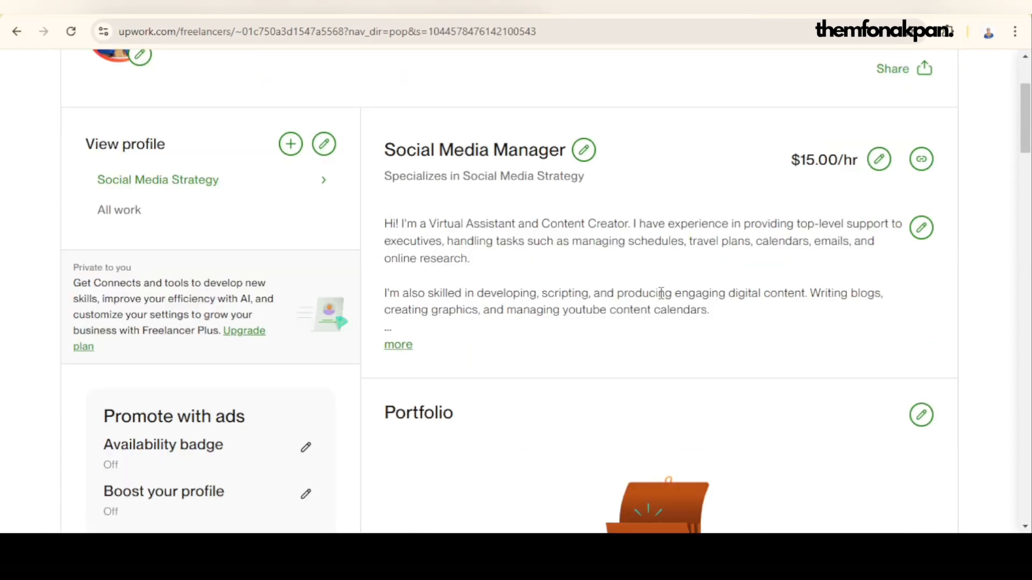
scroll(664, 275, "down", 4)
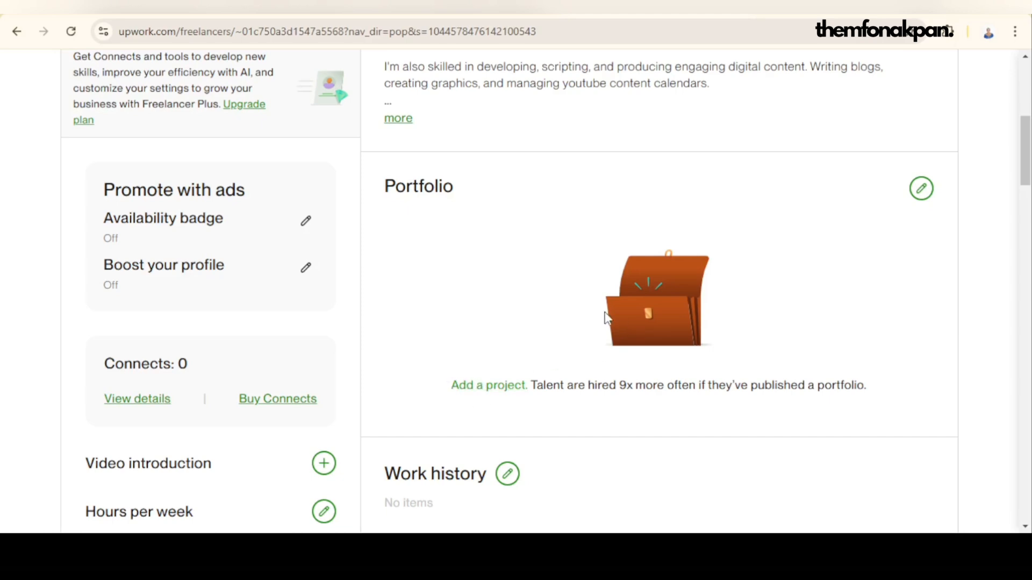
scroll(607, 319, "up", 4)
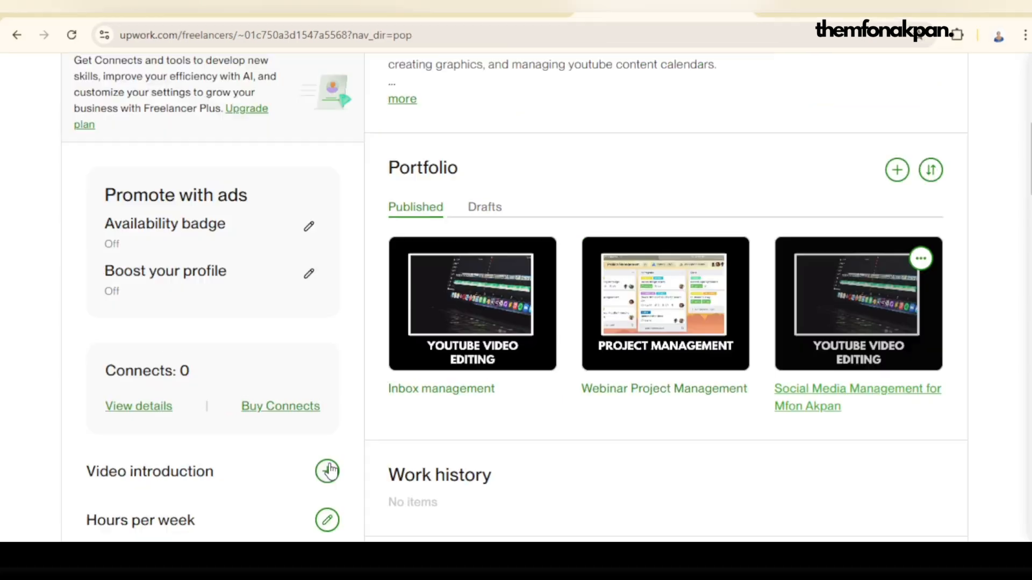